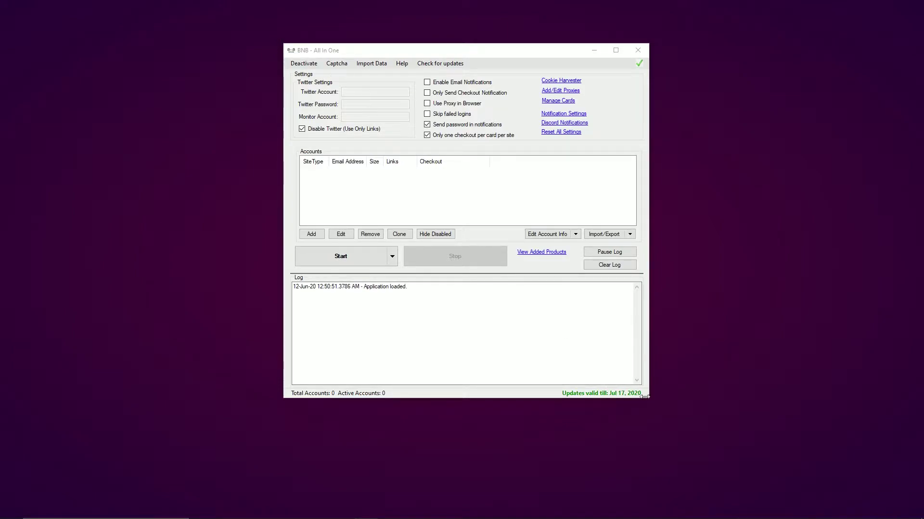
# Step: Enlarge the BNB - All In One window and maximize it to fill the screen
pyautogui.moveTo(646, 397); pyautogui.dragTo(766, 444)
pyautogui.moveTo(505, 51); pyautogui.dragTo(475, 49)
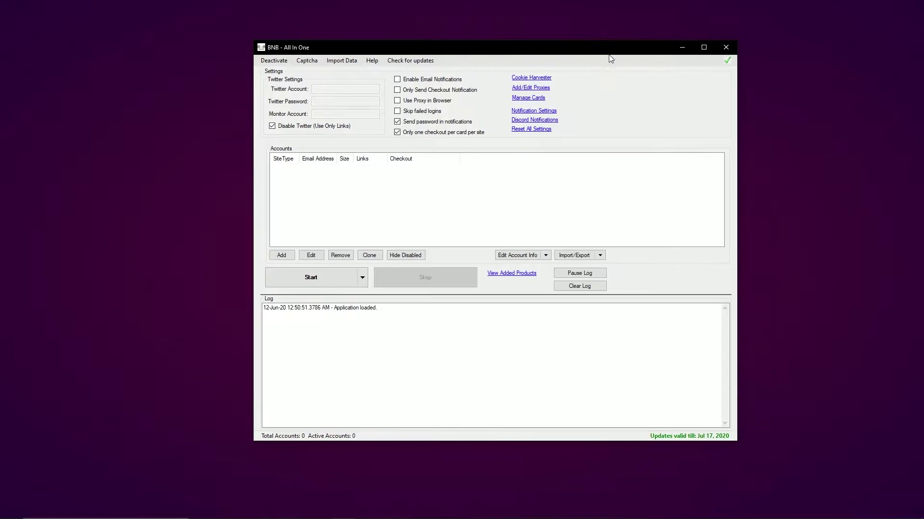
pyautogui.click(704, 48)
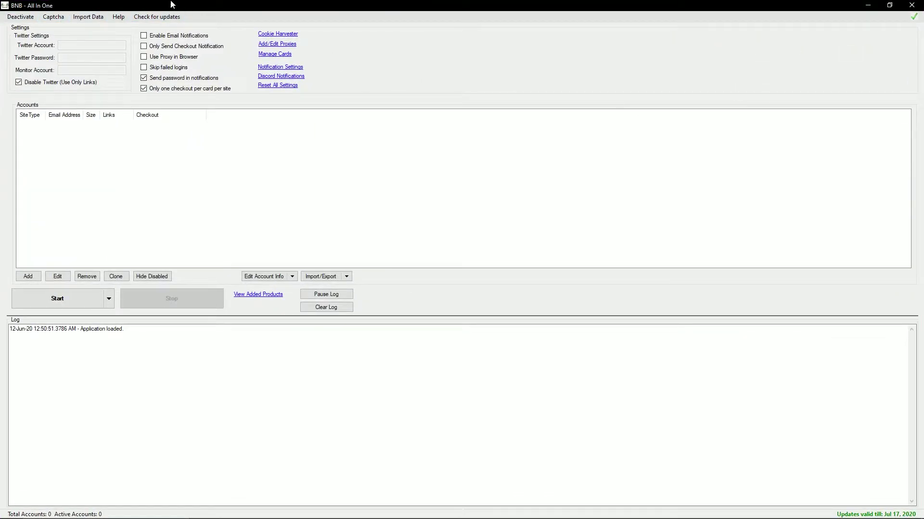
# Step: Check the deactivation prompt without deactivating, and review the API key fields in the automatic captcha settings
pyautogui.click(17, 18)
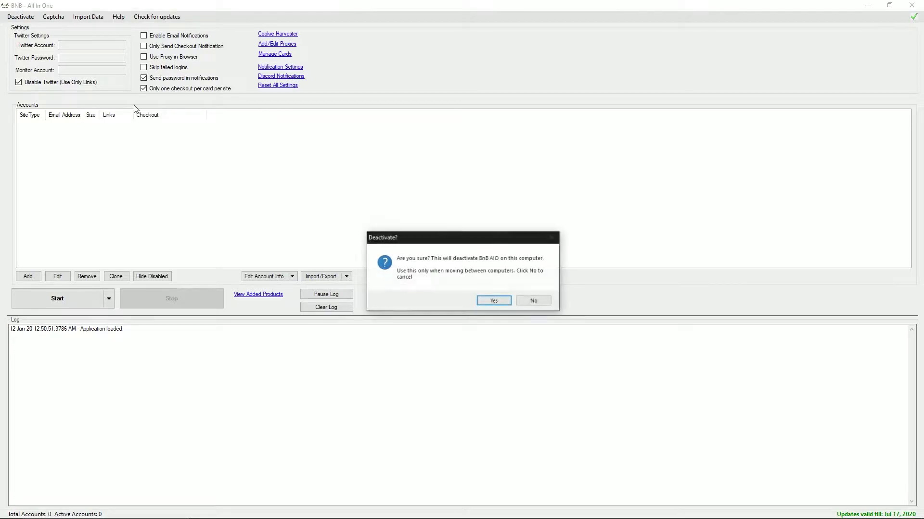
pyautogui.click(532, 302)
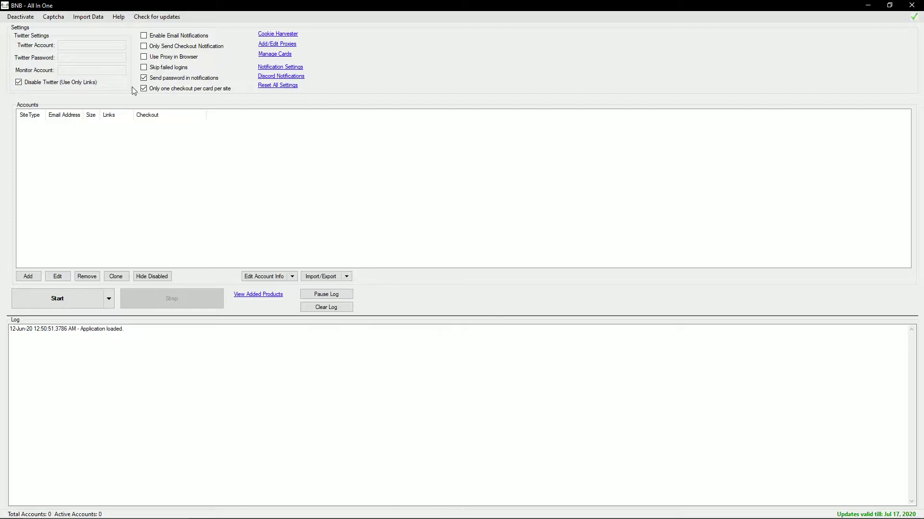
pyautogui.click(50, 16)
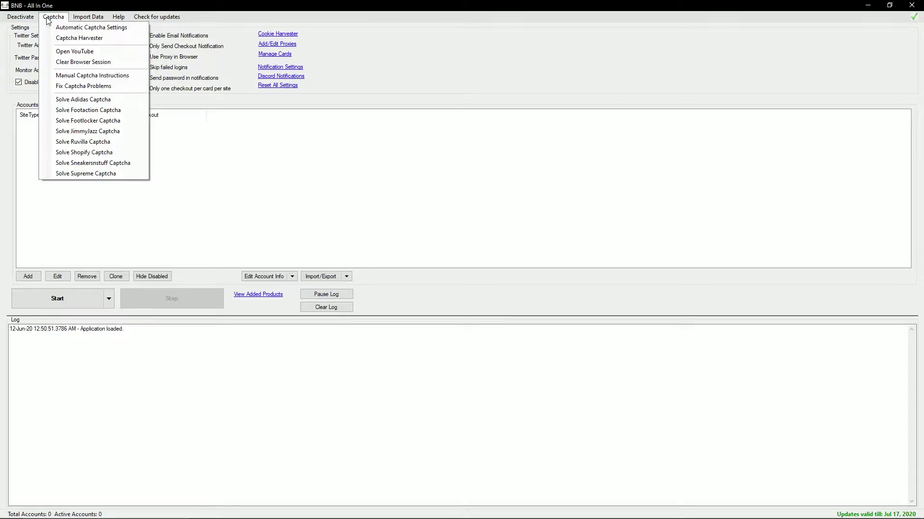
pyautogui.click(86, 27)
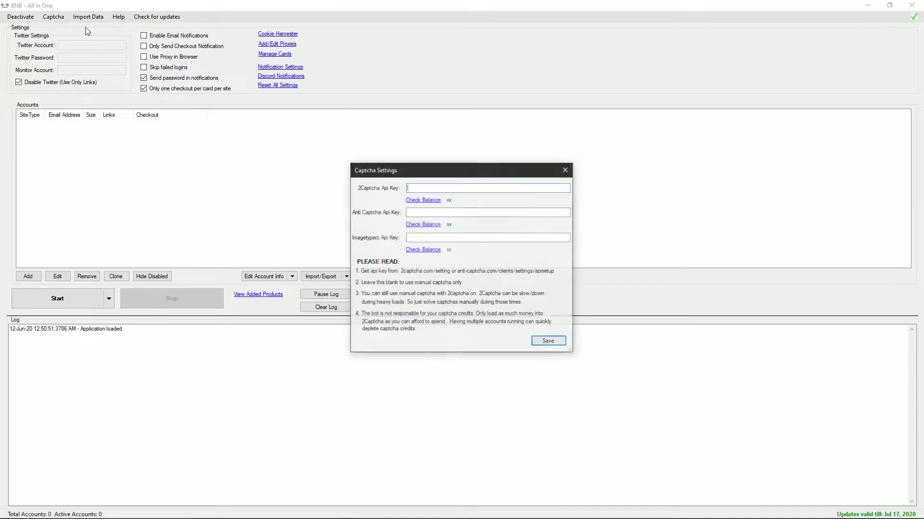
pyautogui.moveTo(401, 175); pyautogui.dragTo(414, 146)
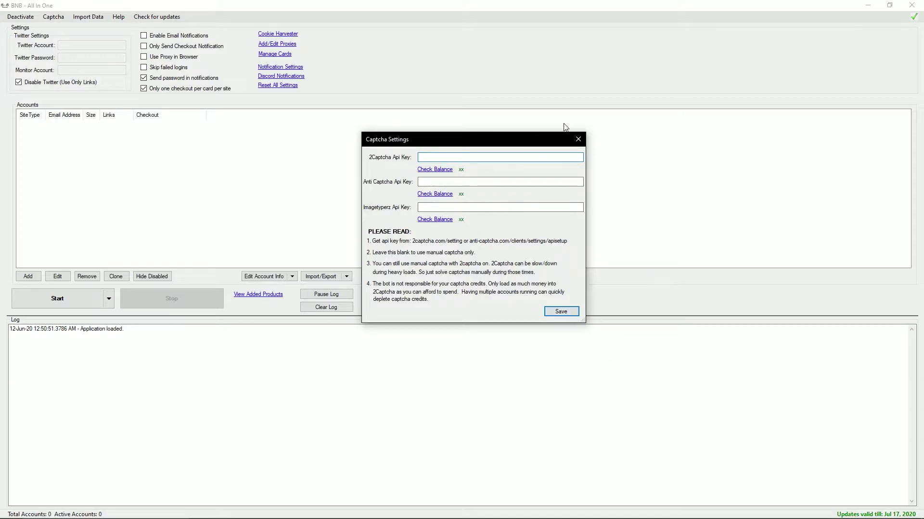
pyautogui.click(577, 138)
# Step: Try to start the captcha harvester for Supreme with 1 thread, and close the harvester
pyautogui.click(53, 17)
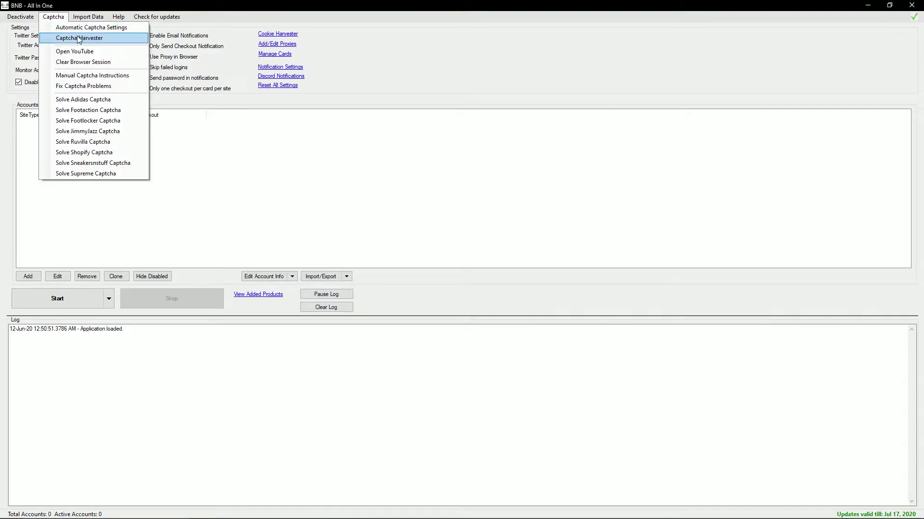
pyautogui.click(79, 38)
pyautogui.moveTo(439, 199); pyautogui.dragTo(458, 166)
pyautogui.click(456, 181)
pyautogui.click(460, 188)
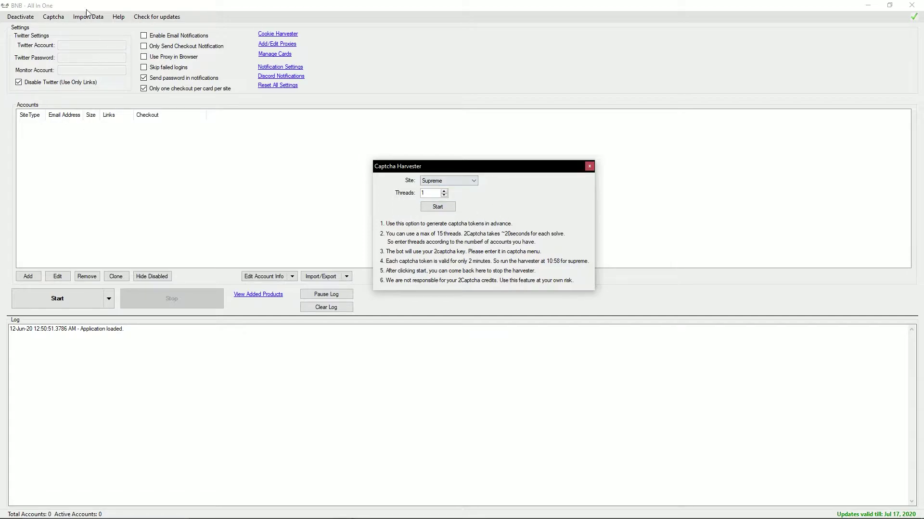
pyautogui.click(437, 206)
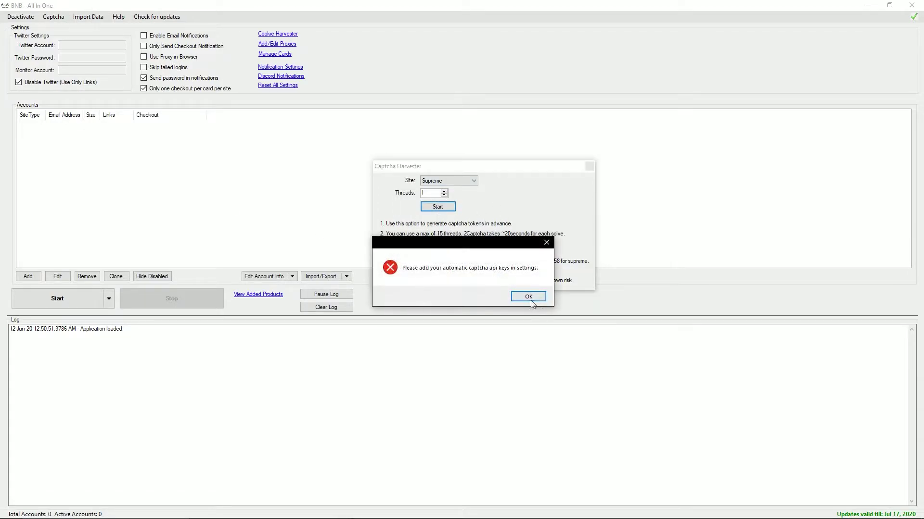
pyautogui.click(527, 295)
pyautogui.click(589, 166)
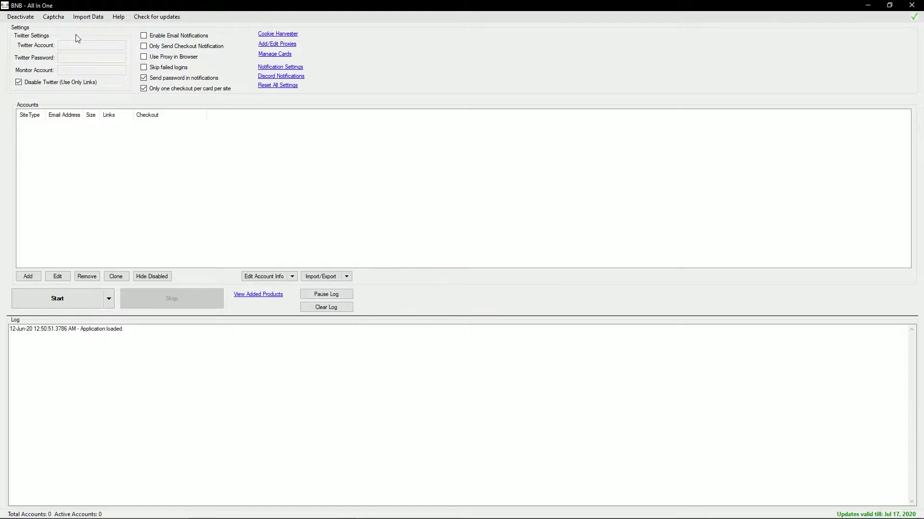
# Step: Open YouTube in the captcha browser session to view it, and close that browser
pyautogui.click(58, 19)
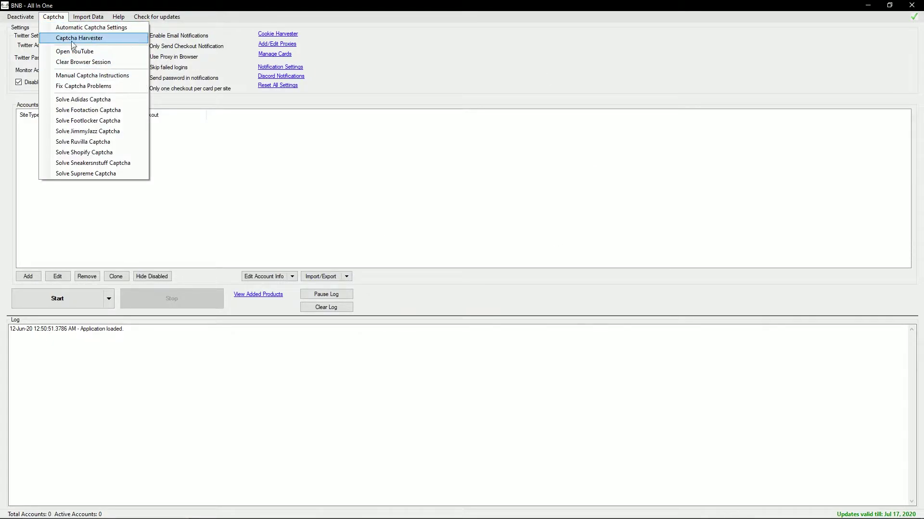
pyautogui.click(96, 52)
pyautogui.moveTo(149, 37); pyautogui.dragTo(504, 48)
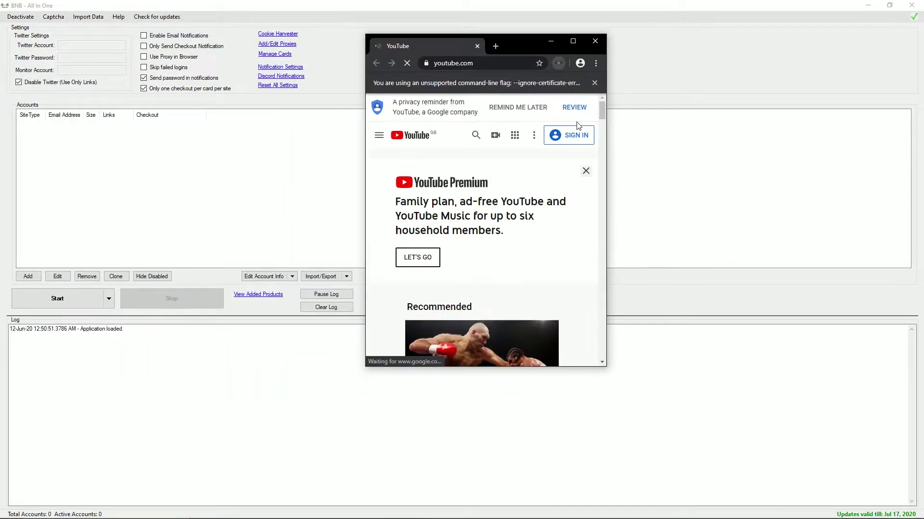
pyautogui.click(596, 42)
# Step: Open the manual captcha solver for Adidas and turn its autoclick option on
pyautogui.click(64, 19)
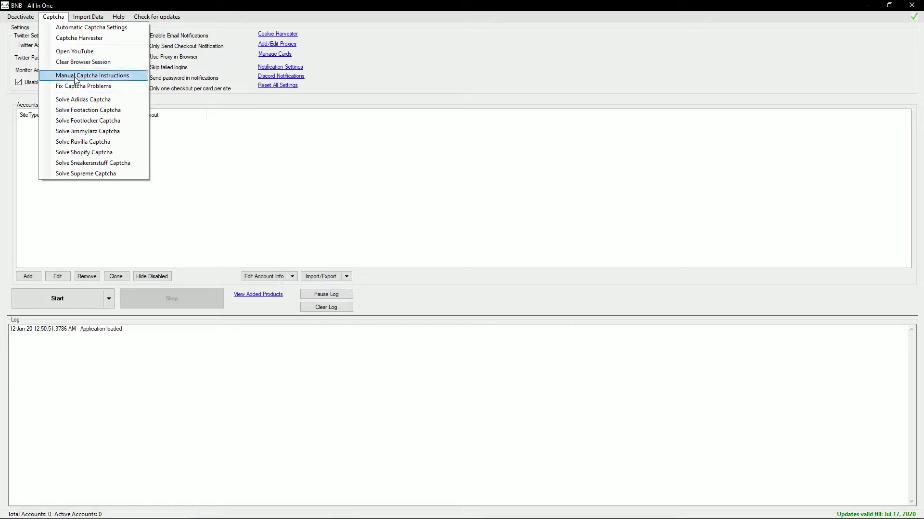
pyautogui.click(74, 100)
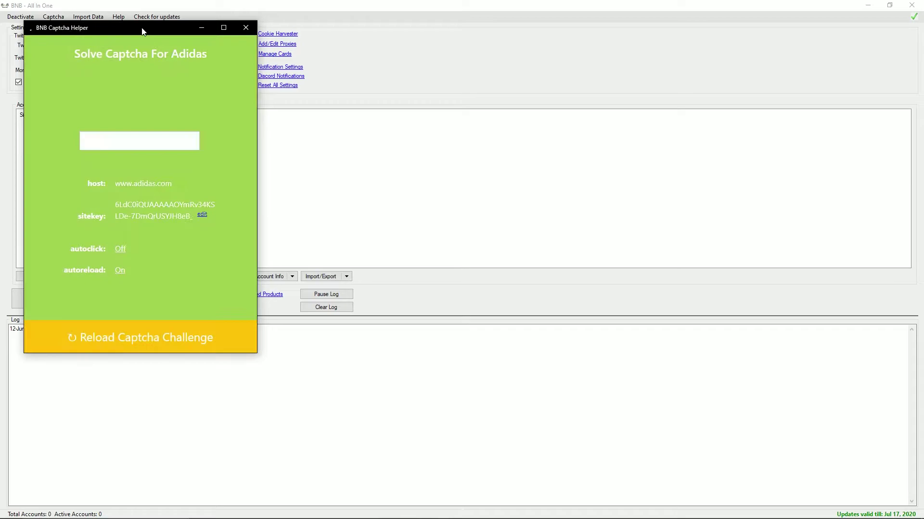
pyautogui.moveTo(139, 29); pyautogui.dragTo(400, 55)
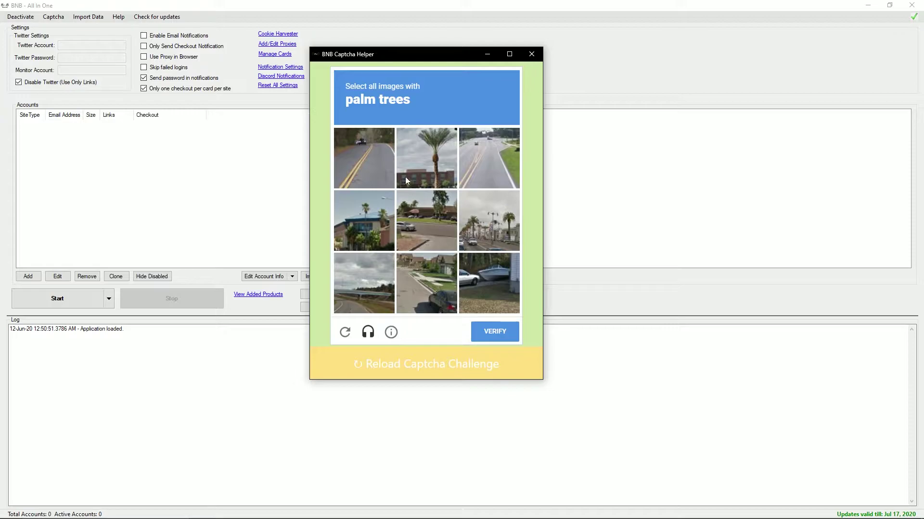
pyautogui.click(380, 269)
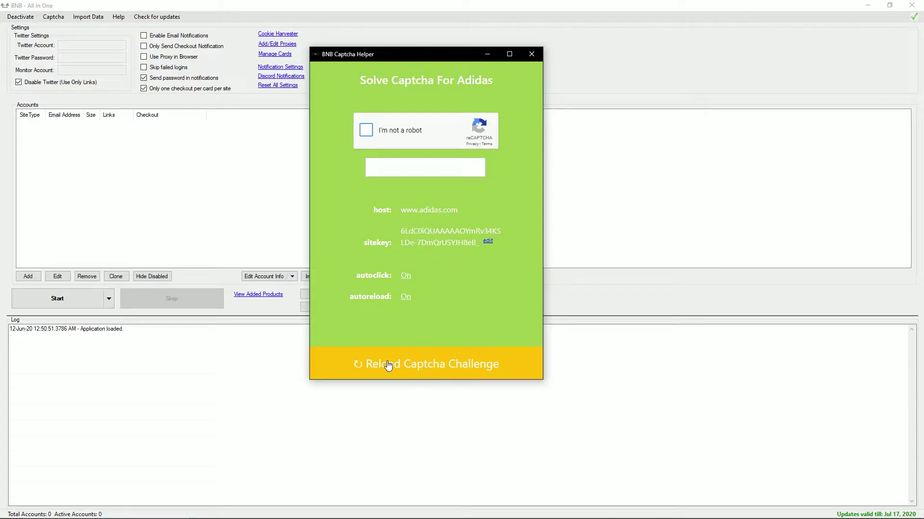
pyautogui.click(88, 17)
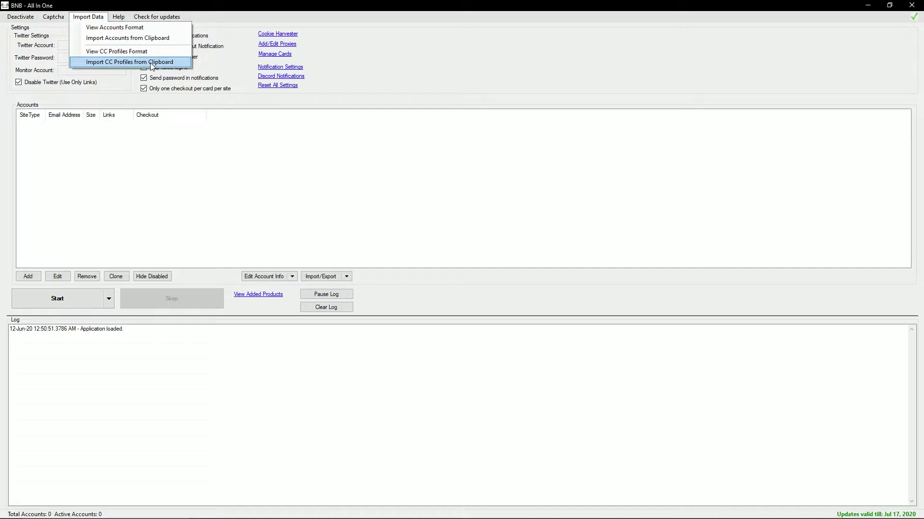
pyautogui.moveTo(127, 18)
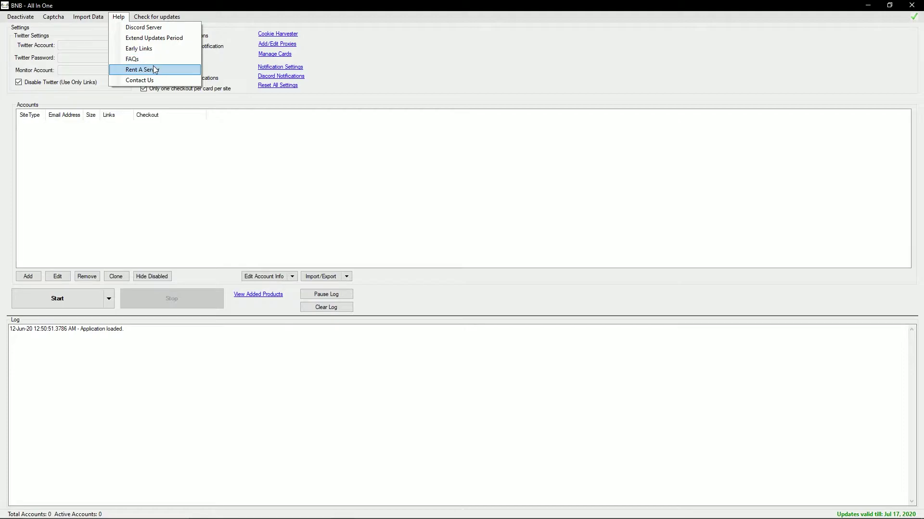
pyautogui.click(162, 40)
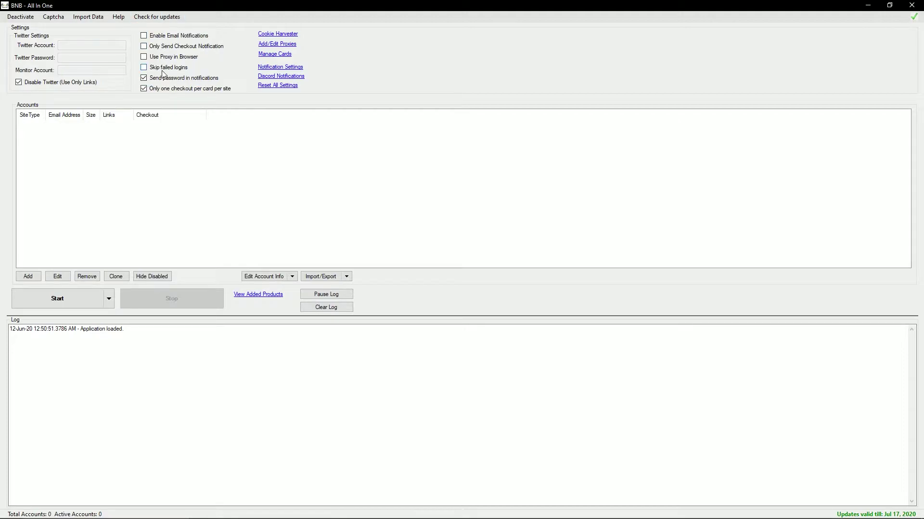
pyautogui.click(154, 21)
# Step: Enable the Twitter account settings briefly, and disable Twitter again so that only links are used
pyautogui.click(56, 83)
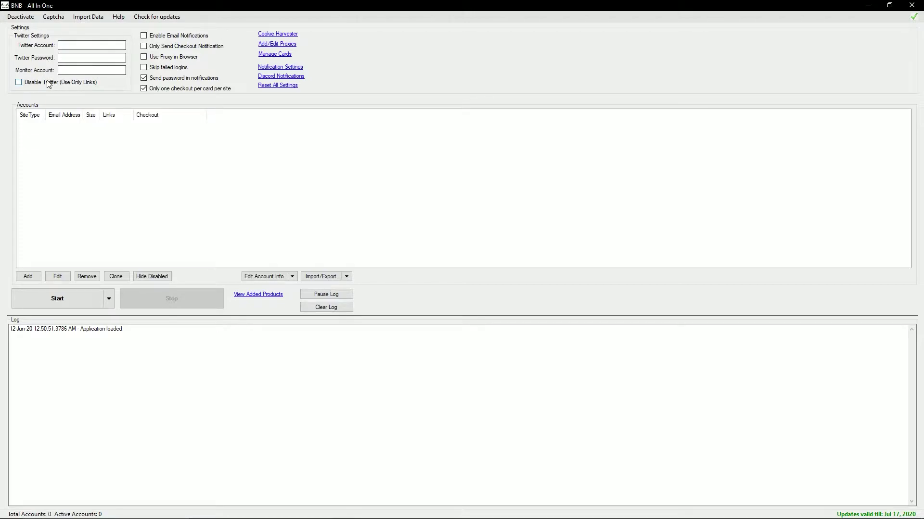
pyautogui.click(48, 83)
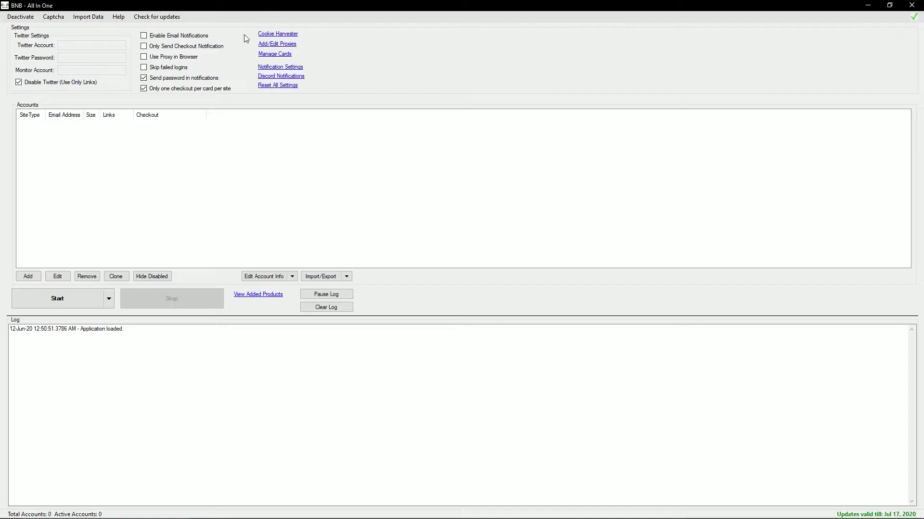
# Step: Open the cookie harvester settings, start harvesting for Footlocker, and close the browser it launches
pyautogui.click(282, 36)
pyautogui.moveTo(452, 144); pyautogui.dragTo(464, 85)
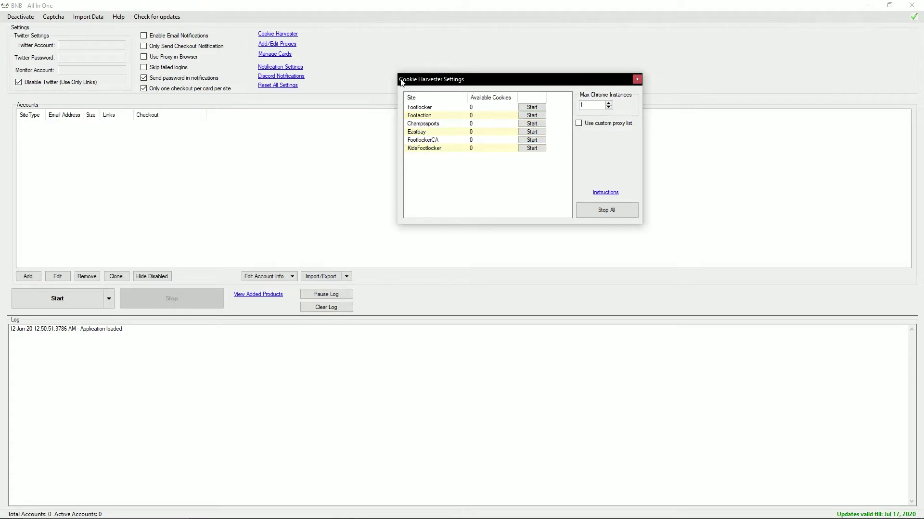
pyautogui.moveTo(399, 82); pyautogui.dragTo(380, 74)
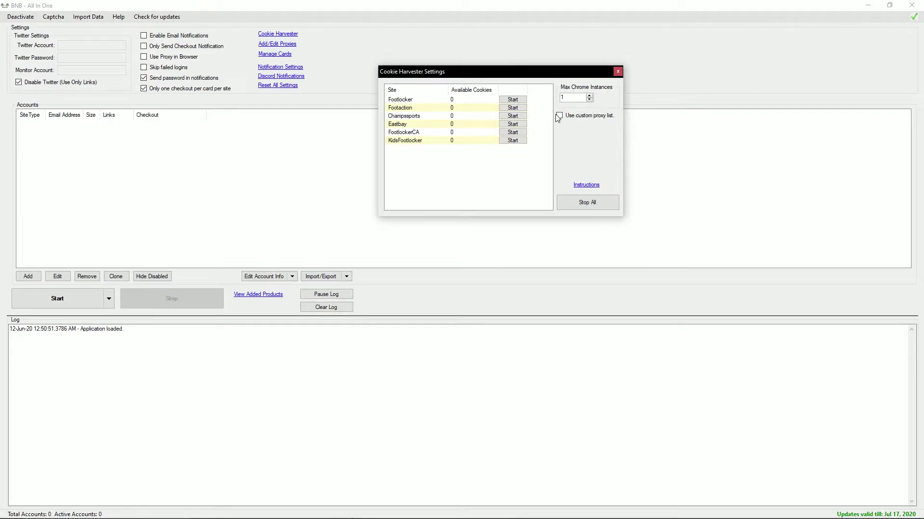
pyautogui.click(512, 99)
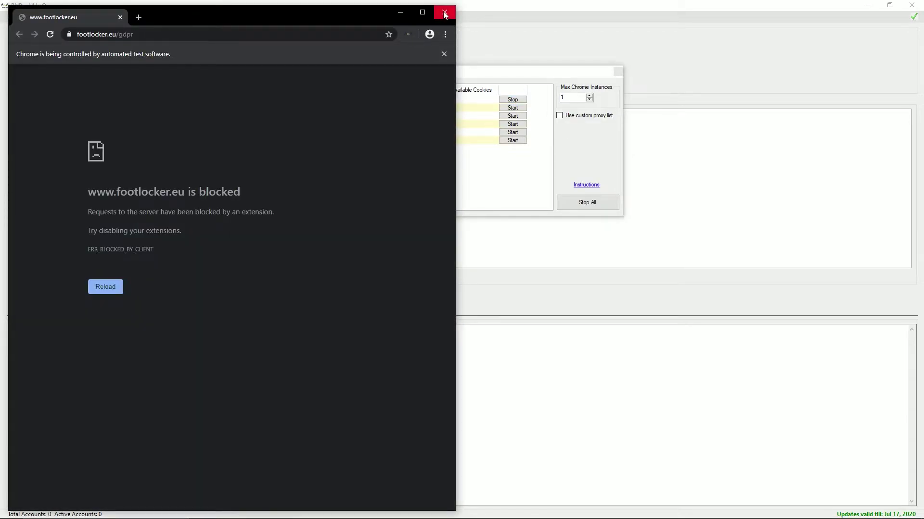
pyautogui.click(443, 13)
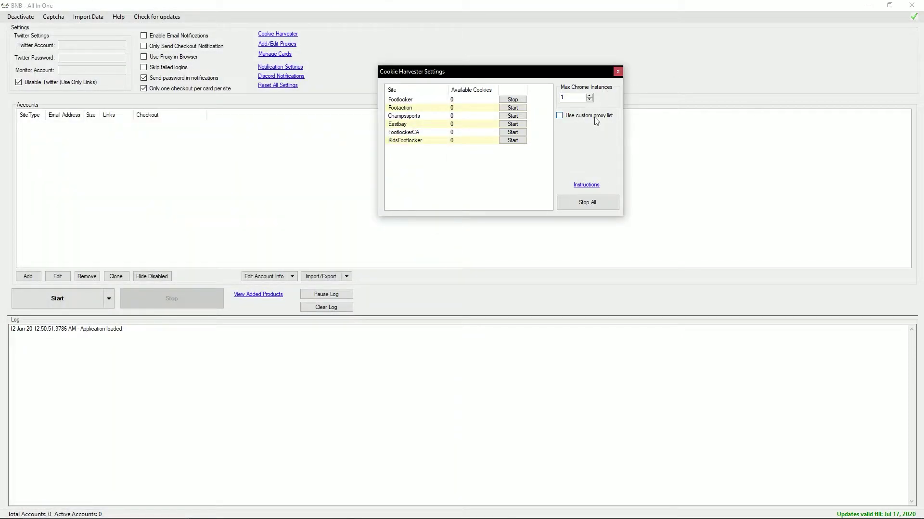
# Step: Enable the custom proxy list for cookie harvesting, dismiss its proxy entry without adding any, and stop all harvesters
pyautogui.click(597, 117)
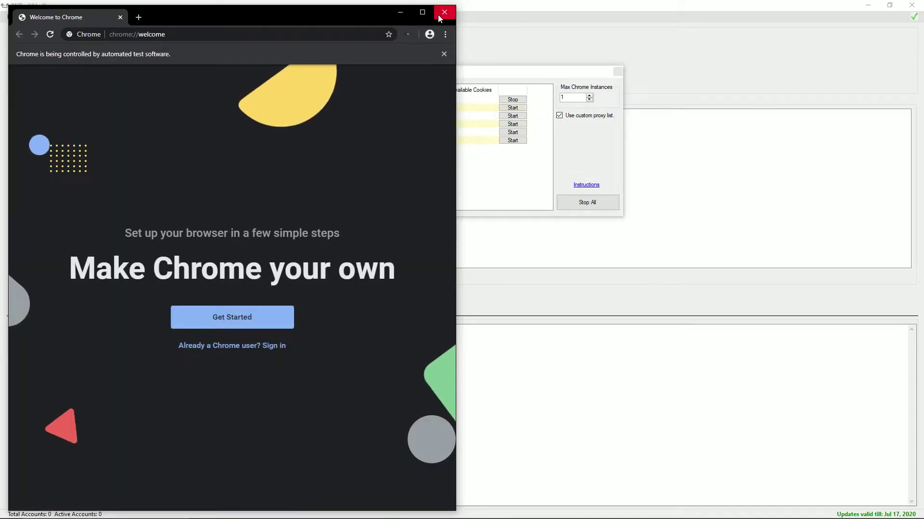
pyautogui.click(439, 14)
pyautogui.moveTo(126, 31); pyautogui.dragTo(275, 51)
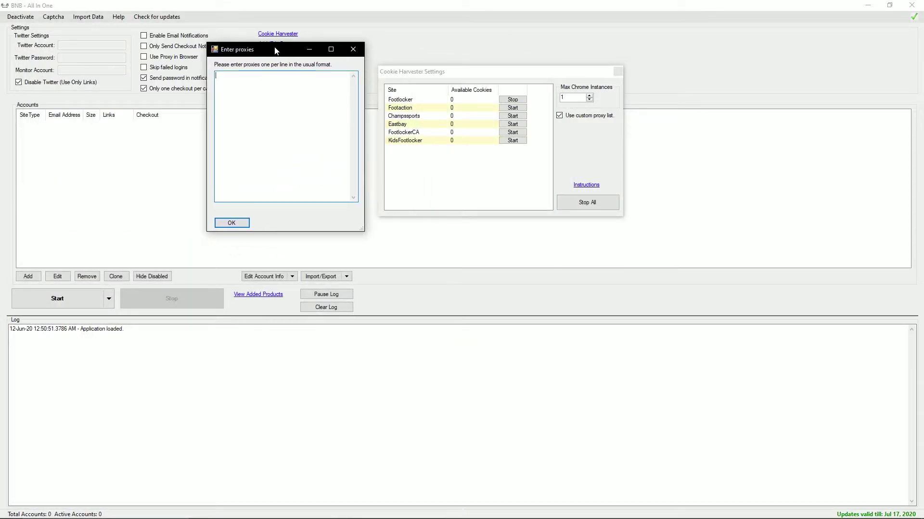
pyautogui.click(520, 98)
pyautogui.click(353, 50)
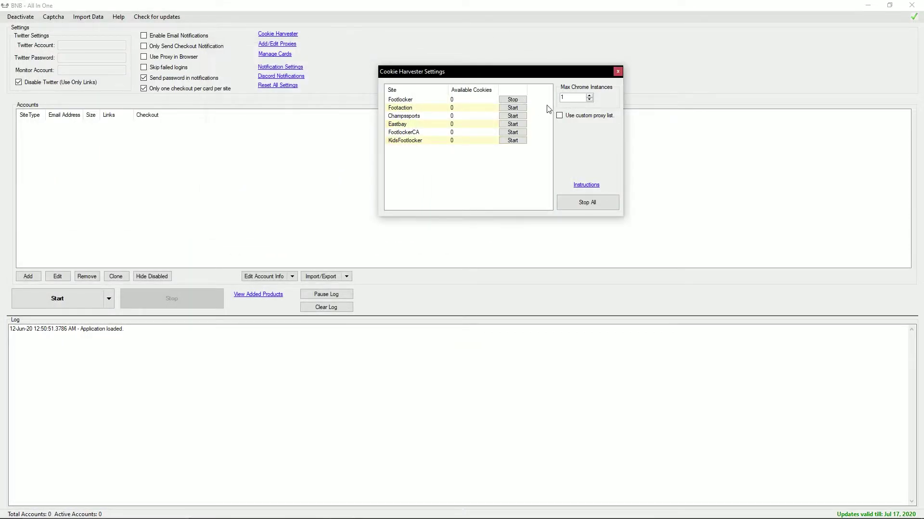
pyautogui.click(598, 118)
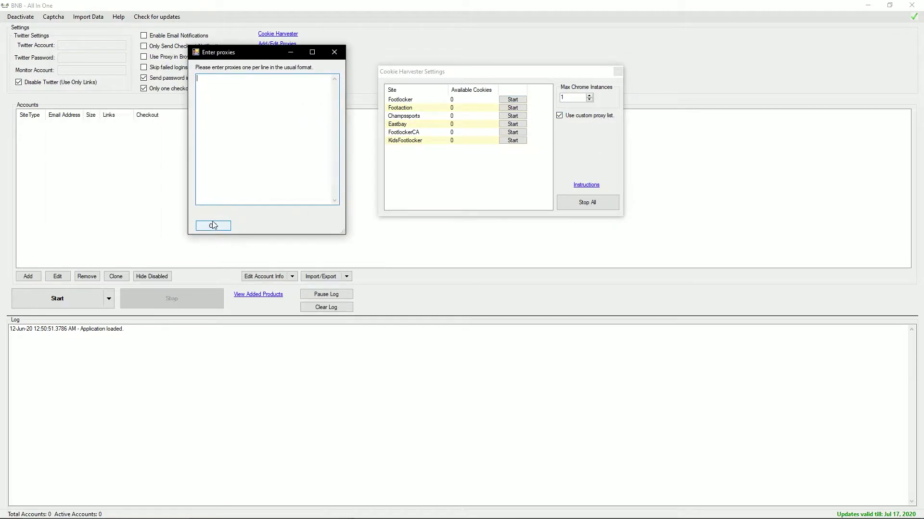
pyautogui.click(334, 51)
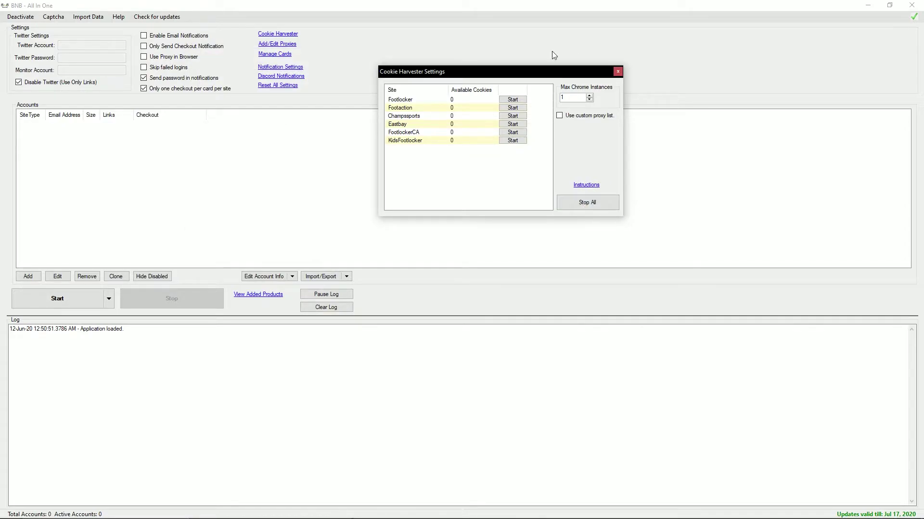
pyautogui.click(598, 209)
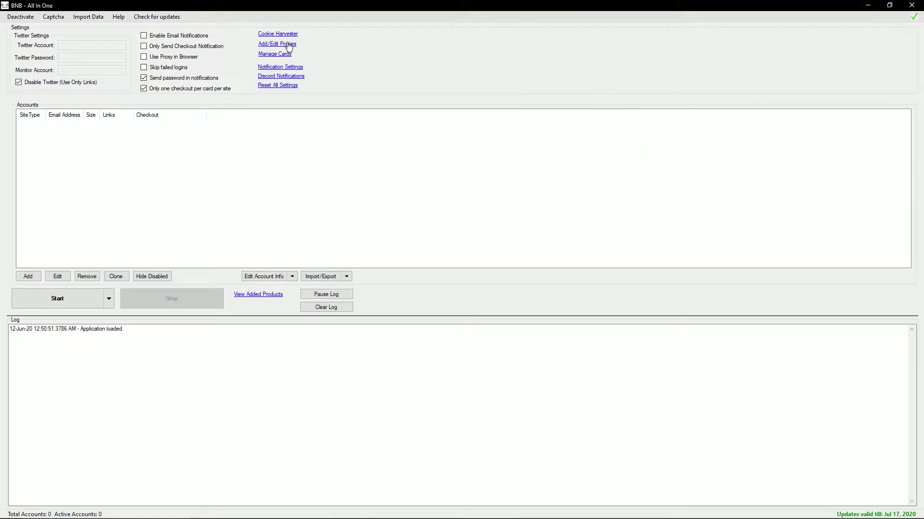
# Step: Paste the private proxy list into the account proxies and save it without testing the proxies first
pyautogui.click(289, 47)
pyautogui.moveTo(244, 104); pyautogui.dragTo(591, 67)
pyautogui.click(606, 91)
pyautogui.hotkey('ctrl', 'v')
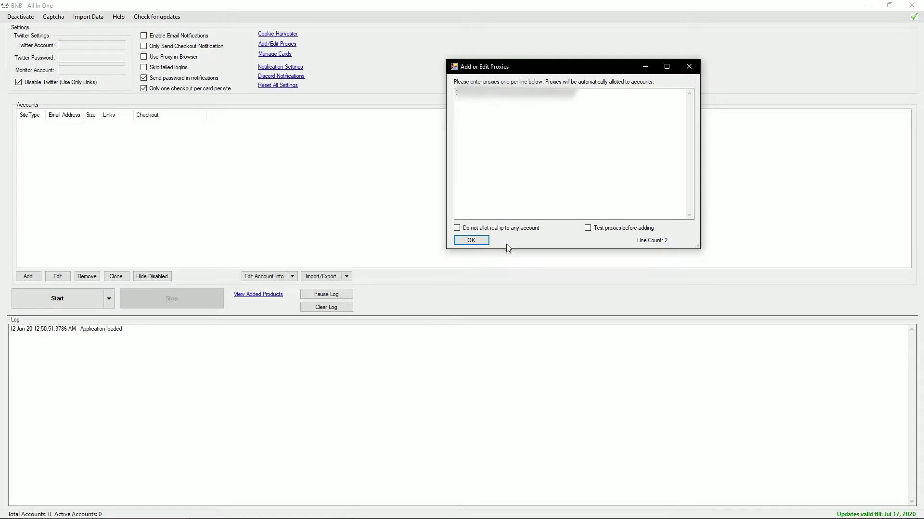
pyautogui.click(633, 230)
pyautogui.click(607, 228)
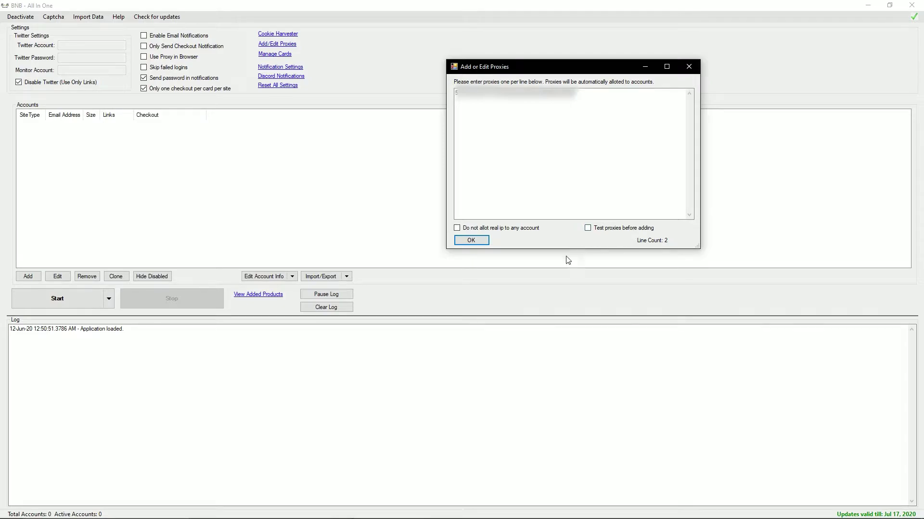
pyautogui.click(486, 240)
# Step: Start a new card profile in the maximized card manager, with the shipping address the same as billing
pyautogui.click(275, 55)
pyautogui.moveTo(424, 181); pyautogui.dragTo(458, 104)
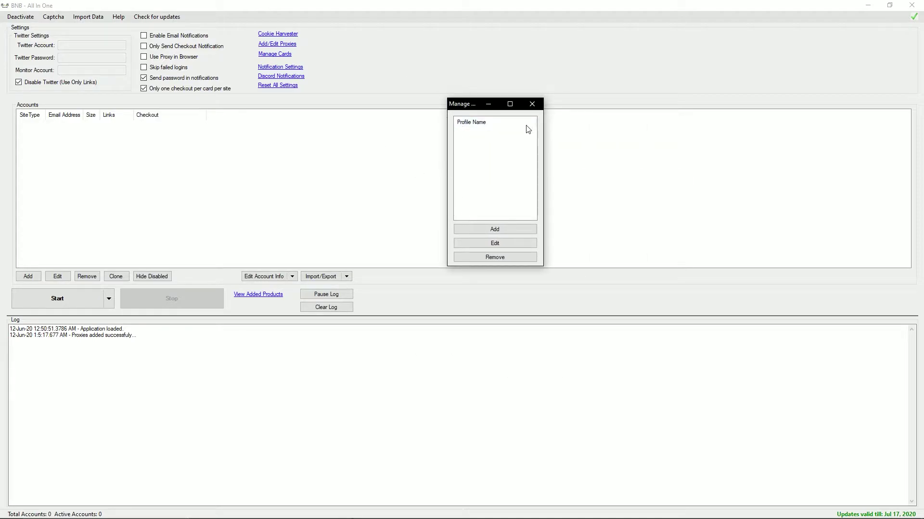
pyautogui.click(510, 104)
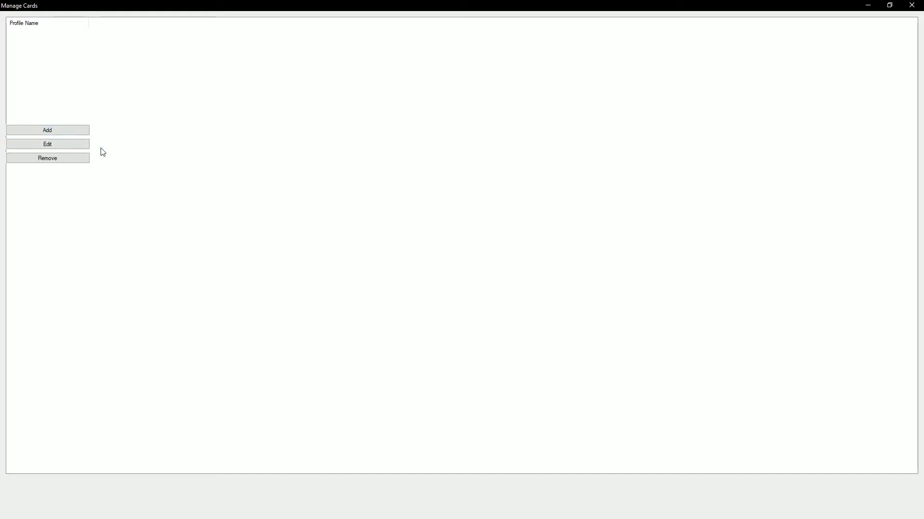
pyautogui.click(72, 131)
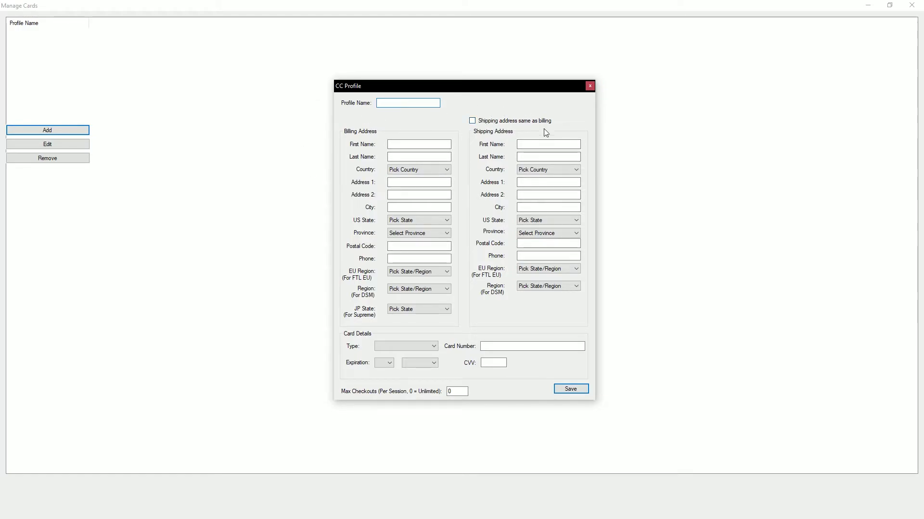
pyautogui.click(500, 121)
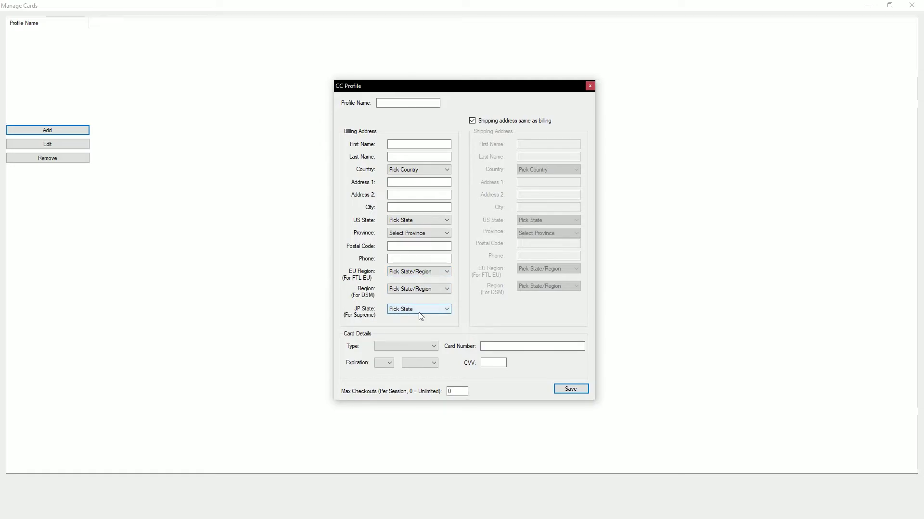
# Step: Examine the card type, expiration, card number and maximum checkouts fields of the new card profile
pyautogui.click(391, 345)
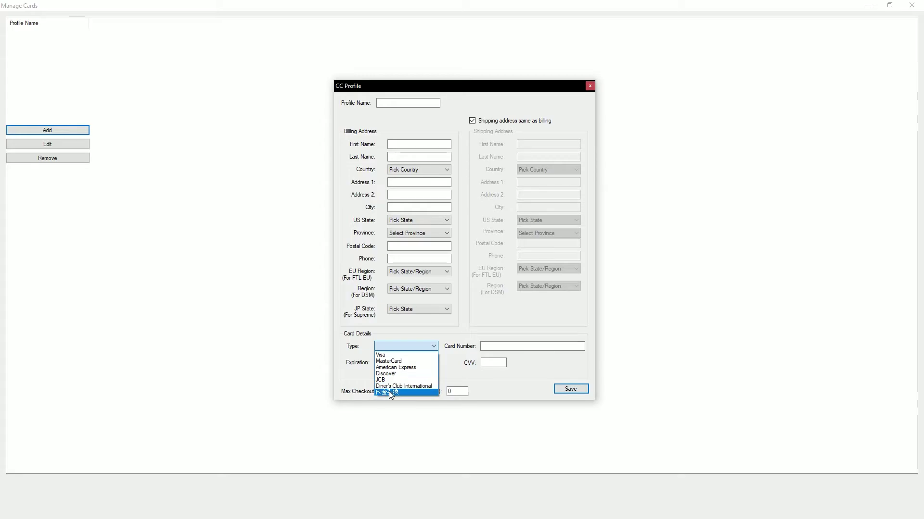
pyautogui.click(353, 366)
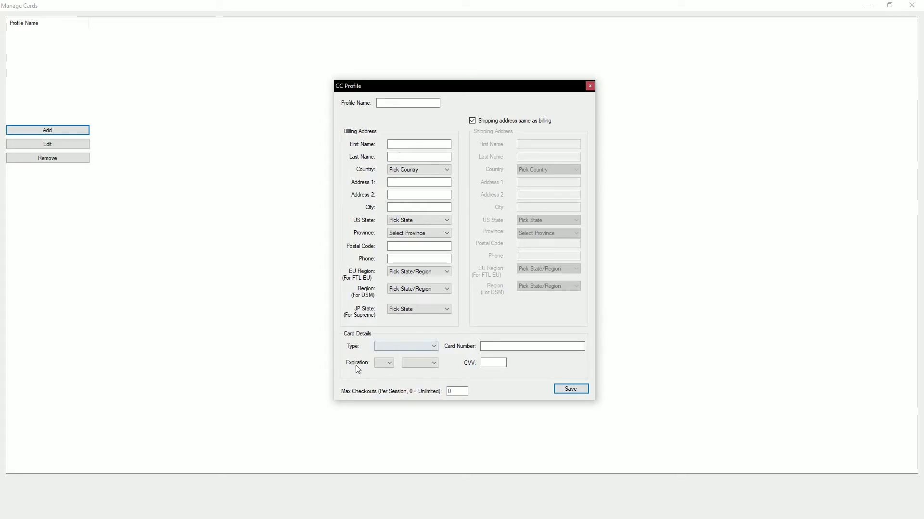
pyautogui.doubleClick(385, 364)
pyautogui.click(409, 362)
pyautogui.click(409, 362)
pyautogui.click(529, 350)
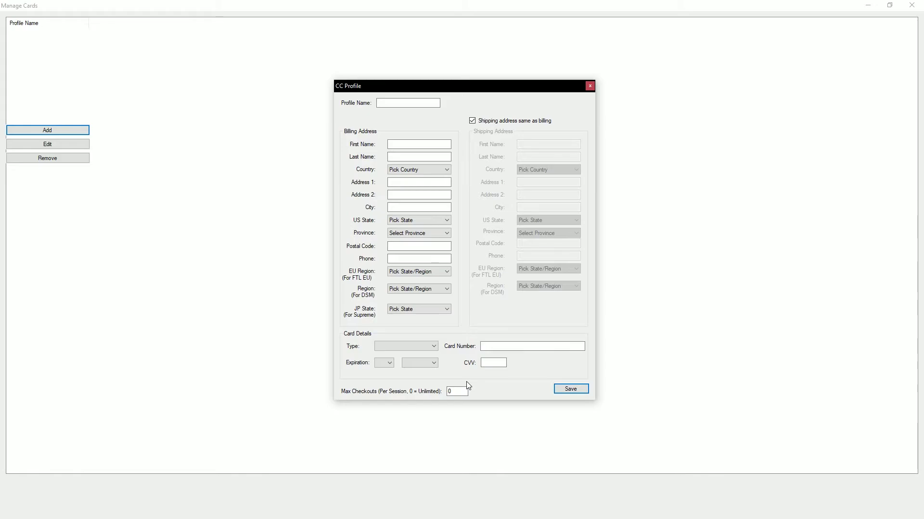
pyautogui.moveTo(462, 389); pyautogui.dragTo(440, 387)
# Step: Name the profile Video Test, fill in the billing contact, address, card number, expiration and CVV, and save it
pyautogui.click(412, 102)
pyautogui.write('Video Test')
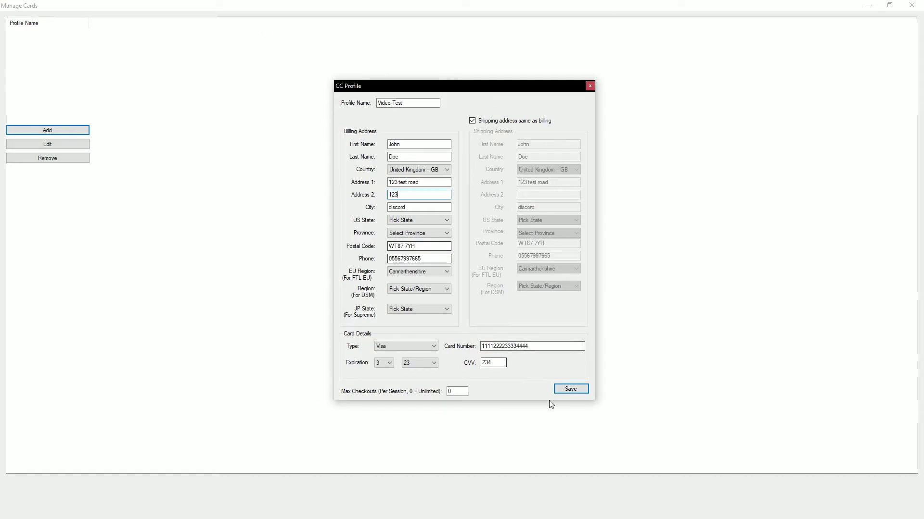
pyautogui.click(567, 391)
# Step: Open the saved Video Test profile to review its details, close it without changes, and leave the card manager
pyautogui.click(31, 33)
pyautogui.click(152, 128)
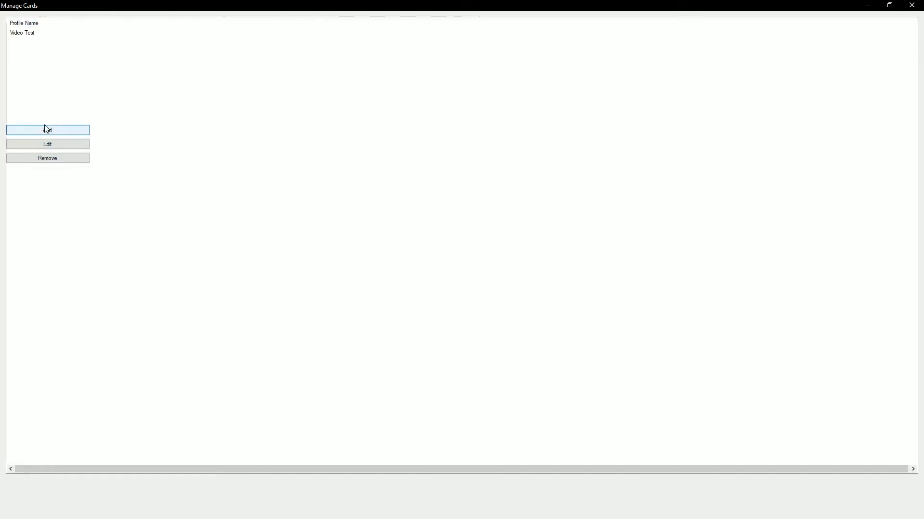
pyautogui.click(28, 34)
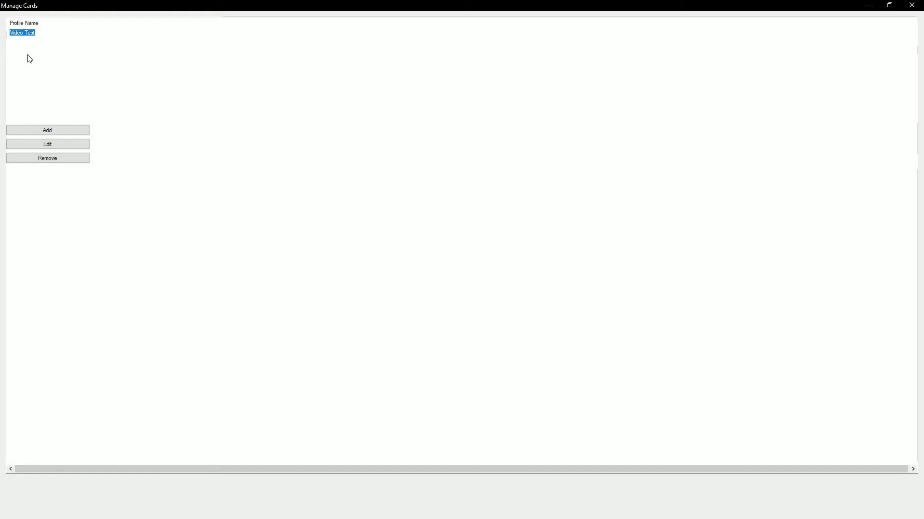
pyautogui.click(61, 144)
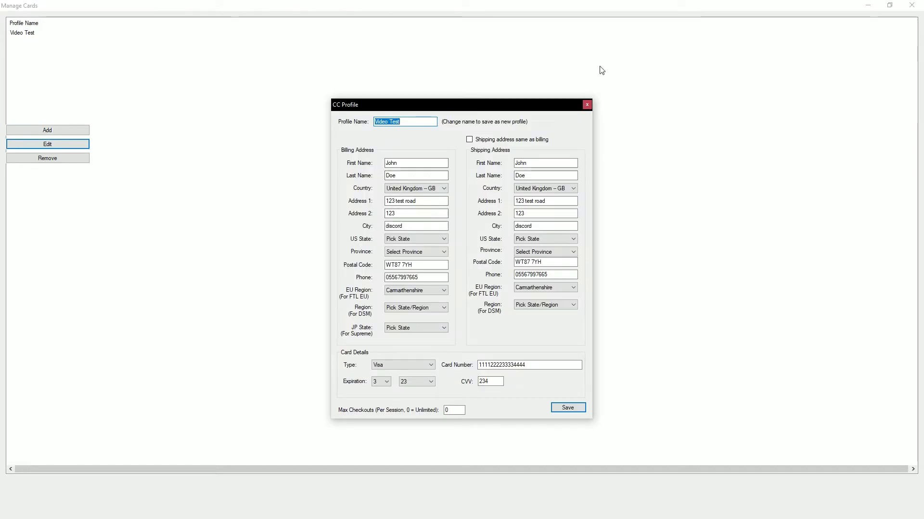
pyautogui.click(587, 105)
pyautogui.click(34, 33)
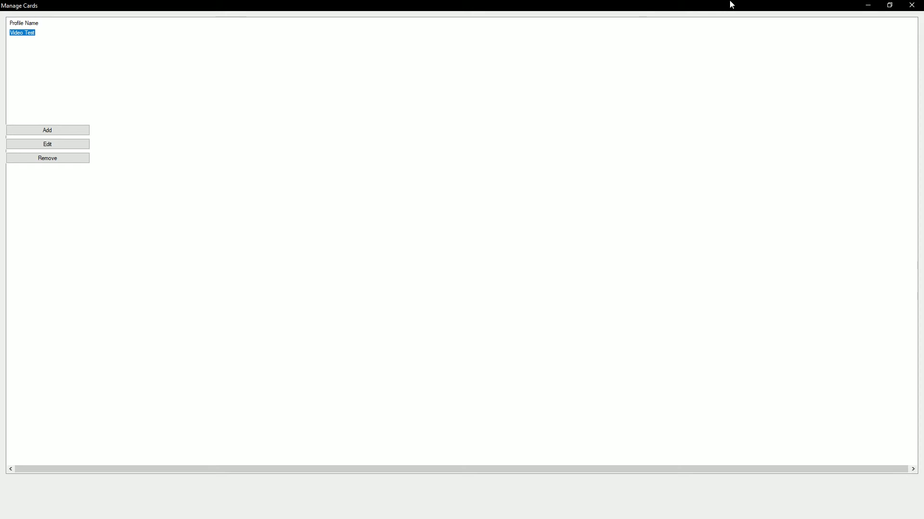
pyautogui.click(913, 5)
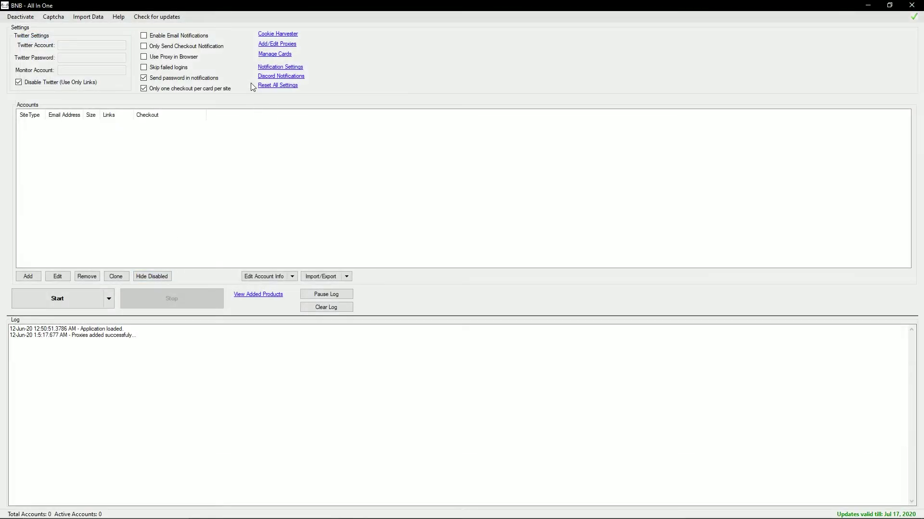
# Step: Open the notification settings, dismiss the version notice, review the templates, and close them
pyautogui.click(292, 71)
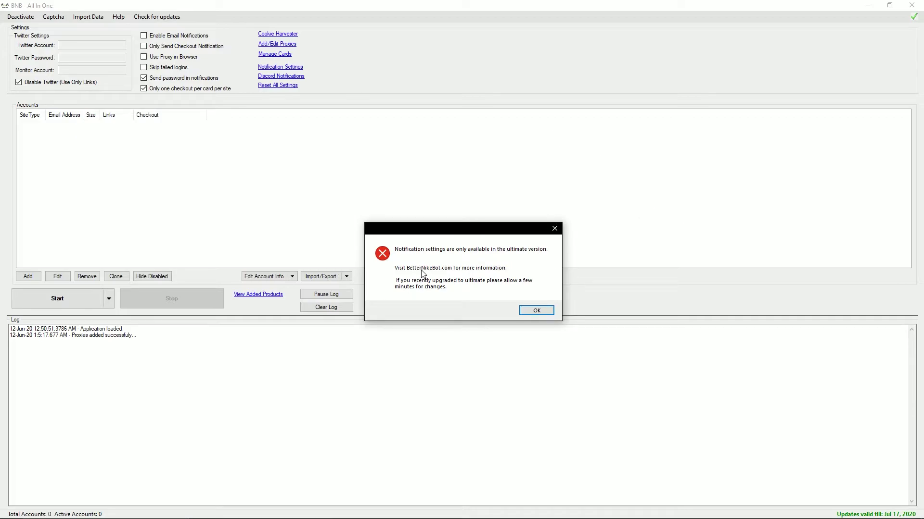
pyautogui.click(535, 308)
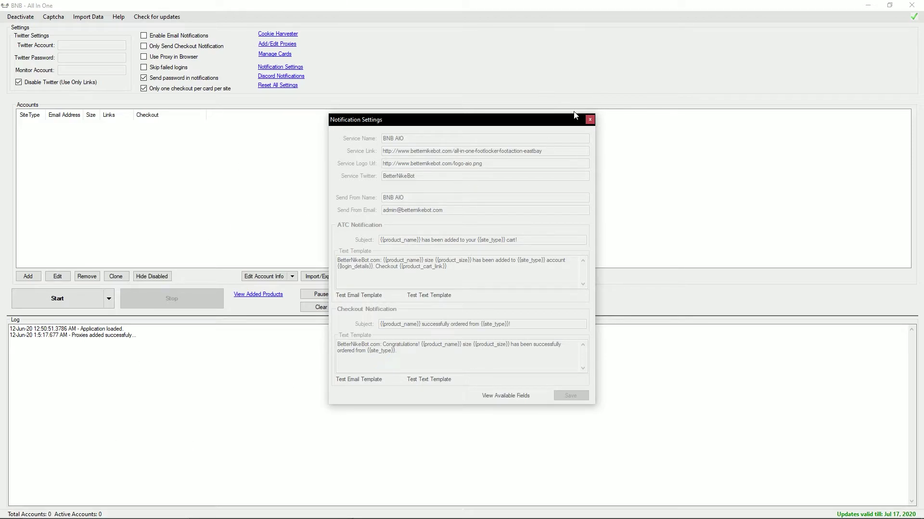
pyautogui.click(589, 122)
# Step: Look over the Discord web hook fields and checkout-only option, try adding a second web hook, and close without saving
pyautogui.click(283, 78)
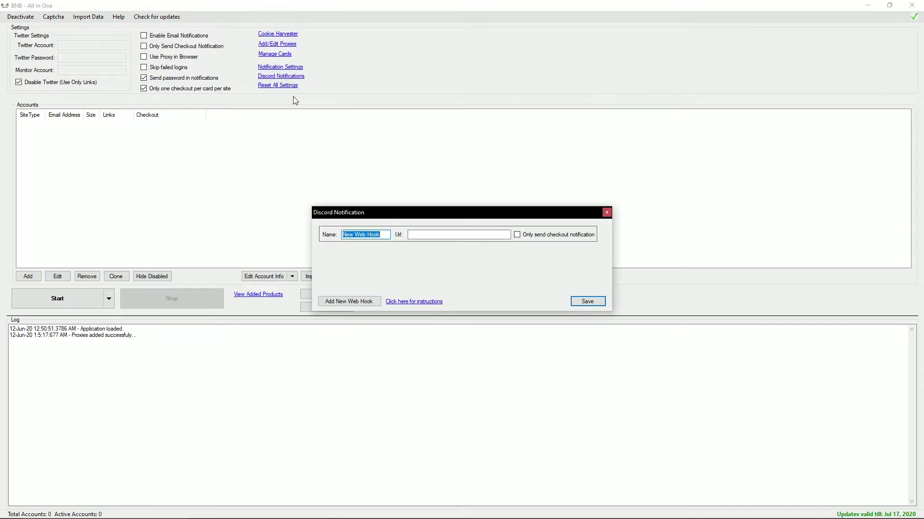
pyautogui.moveTo(393, 210); pyautogui.dragTo(391, 67)
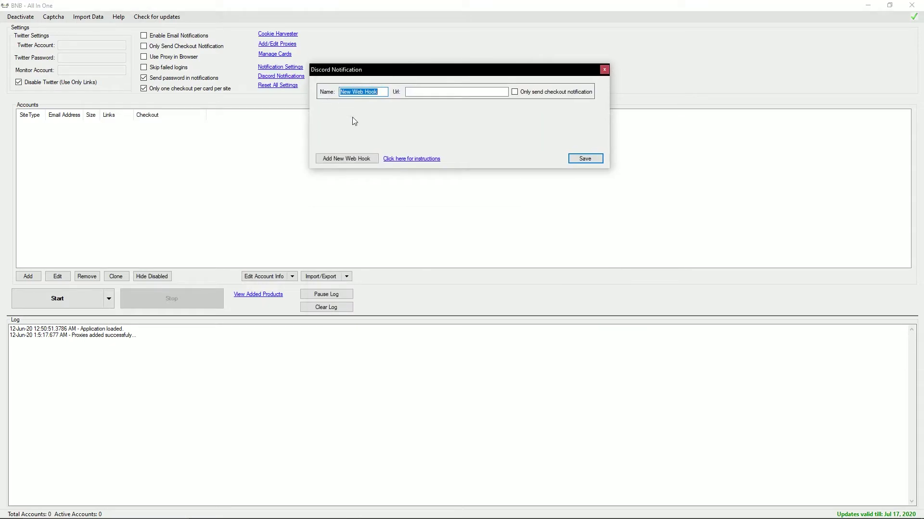
pyautogui.click(373, 95)
pyautogui.moveTo(340, 92); pyautogui.dragTo(378, 92)
pyautogui.click(373, 95)
pyautogui.click(406, 97)
pyautogui.click(536, 94)
pyautogui.click(518, 92)
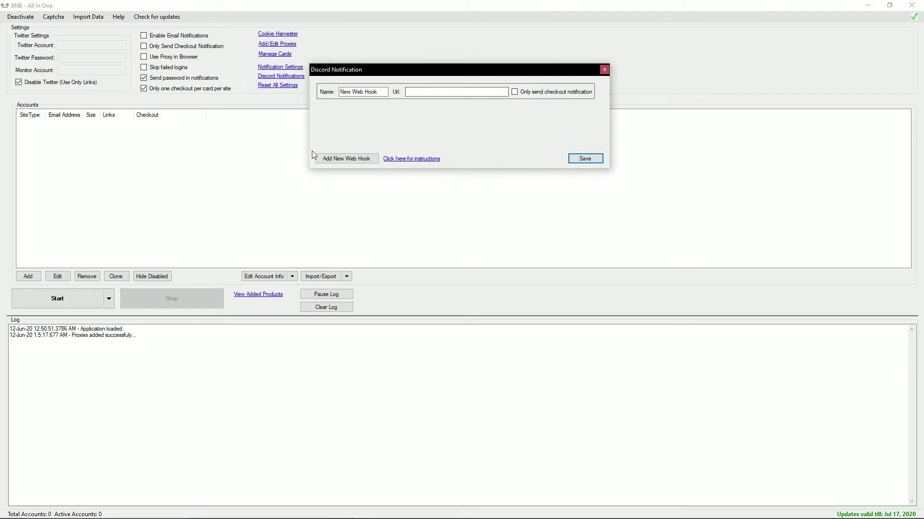
pyautogui.click(343, 160)
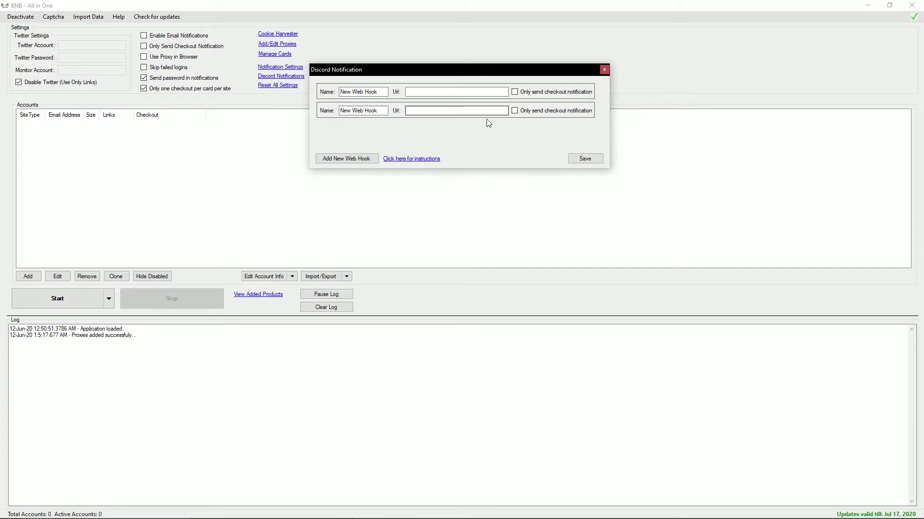
pyautogui.click(605, 71)
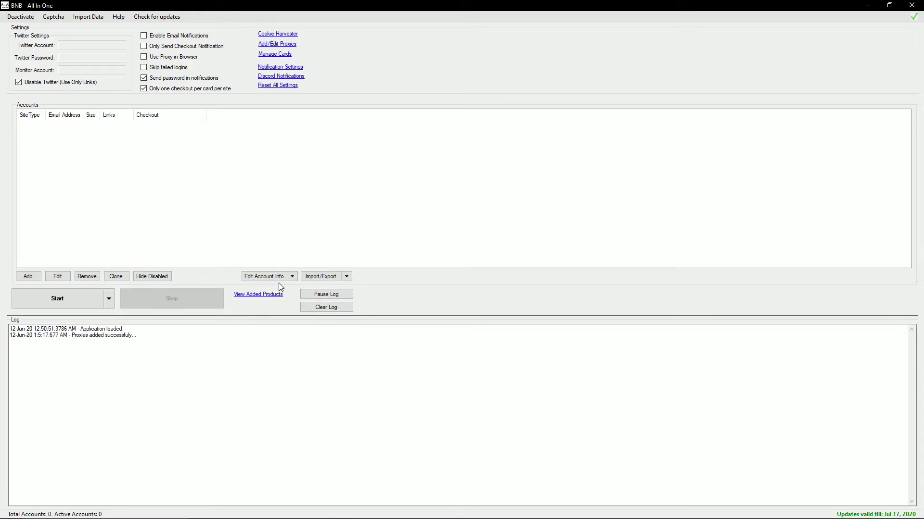
# Step: Examine the bulk edit options for all and selected accounts, and the import and export options for accounts and CC profiles
pyautogui.click(295, 277)
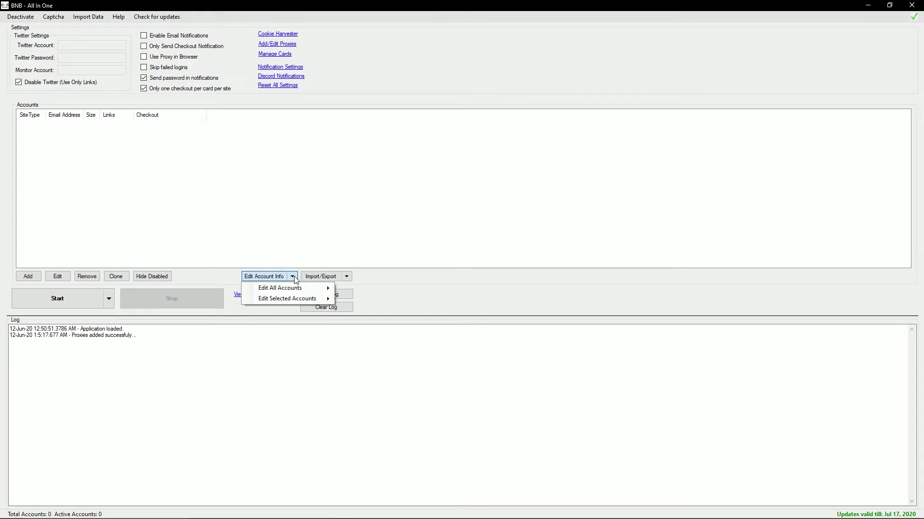
pyautogui.moveTo(292, 290)
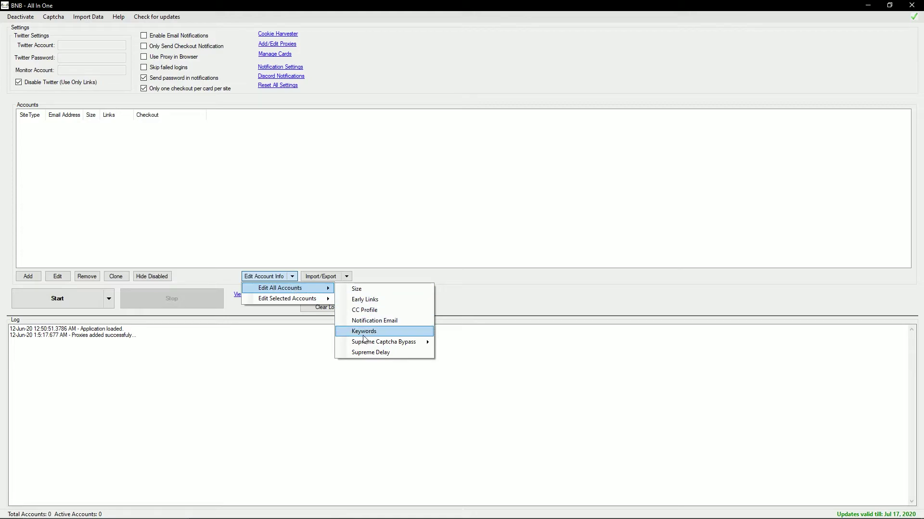
pyautogui.moveTo(364, 343)
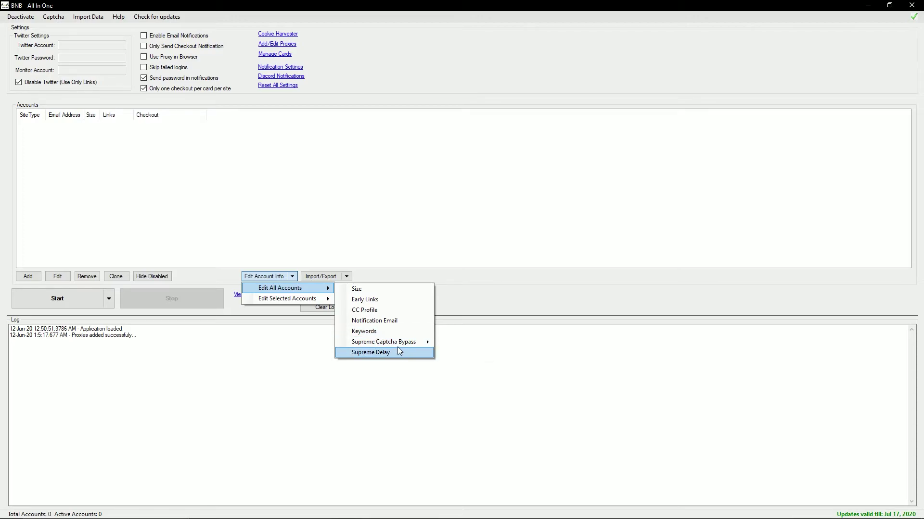
pyautogui.moveTo(327, 295)
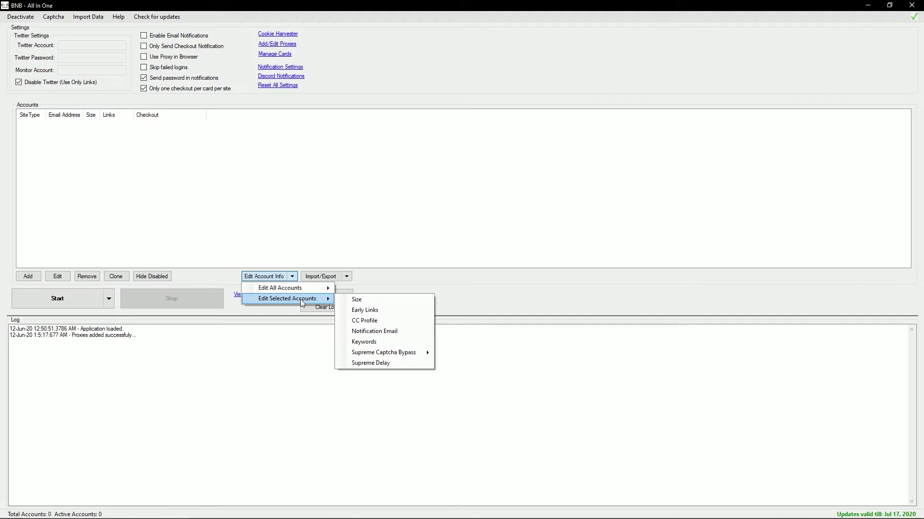
pyautogui.click(391, 274)
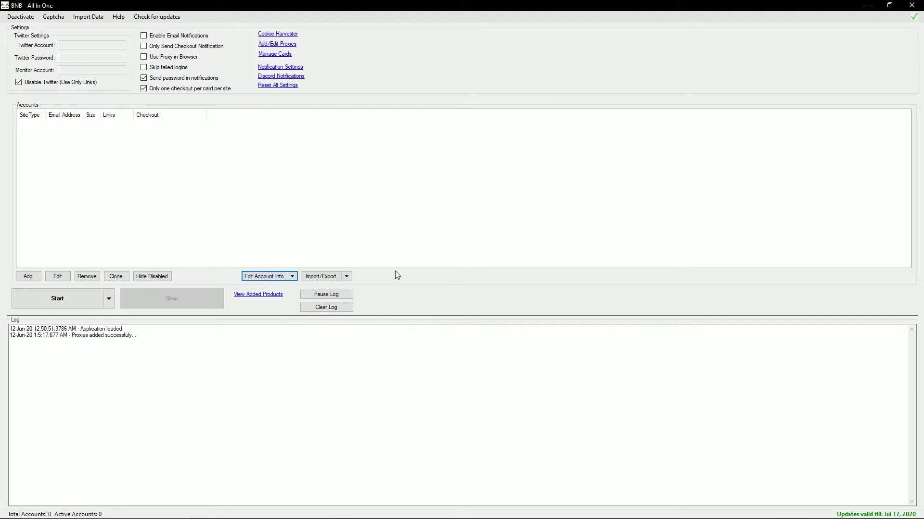
pyautogui.click(346, 277)
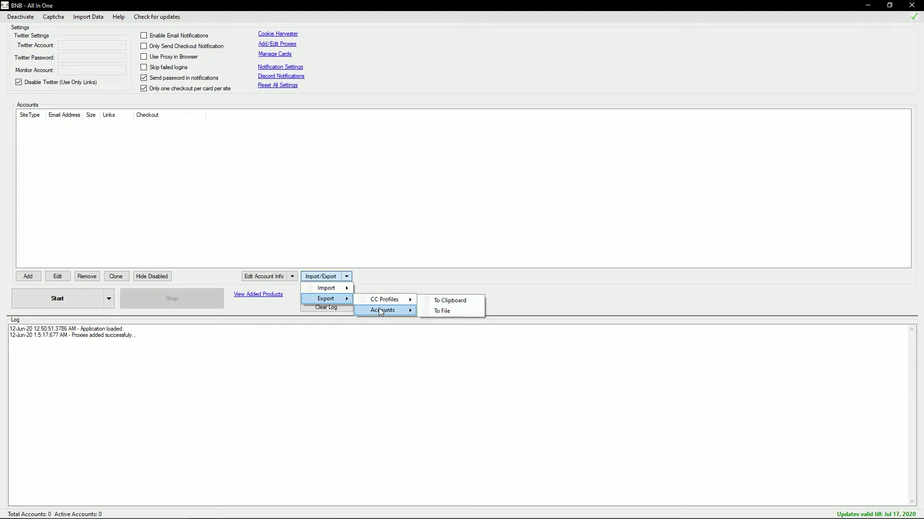
pyautogui.click(342, 312)
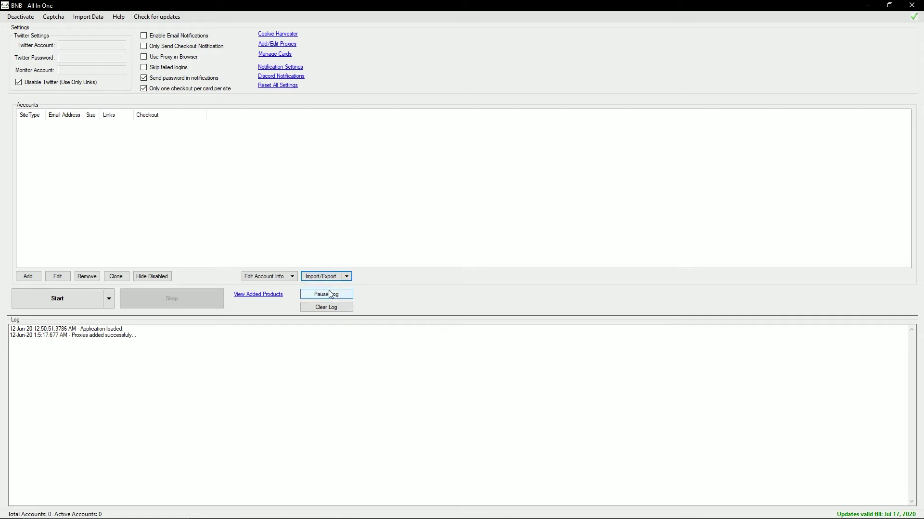
# Step: Clear the log, and briefly pause and resume logging
pyautogui.moveTo(115, 353); pyautogui.dragTo(9, 323)
pyautogui.click(104, 348)
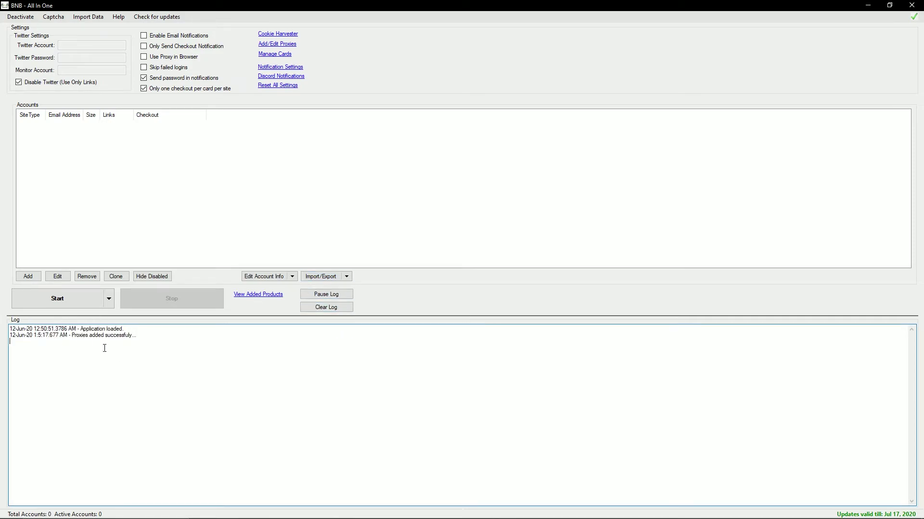
pyautogui.click(308, 308)
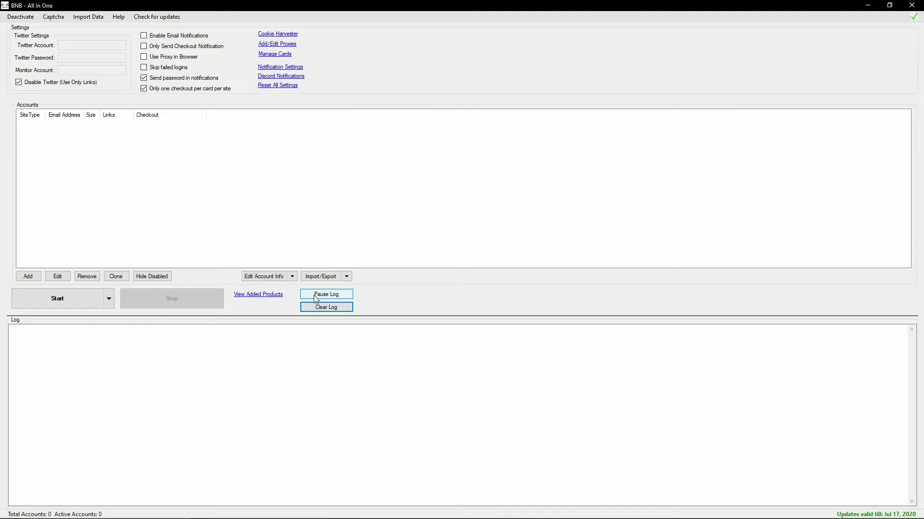
pyautogui.click(329, 296)
pyautogui.click(328, 294)
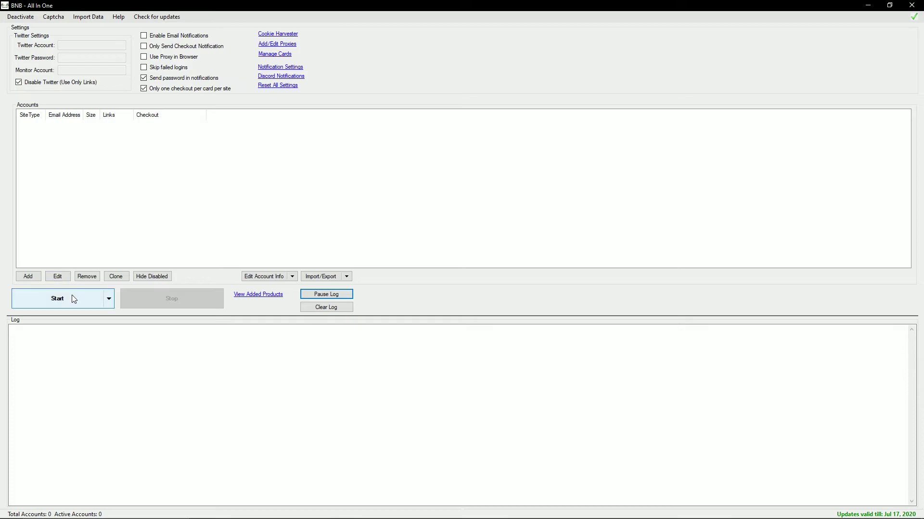
# Step: Open the schedule settings for starting the bot at a set date and time, and close them without saving
pyautogui.click(110, 299)
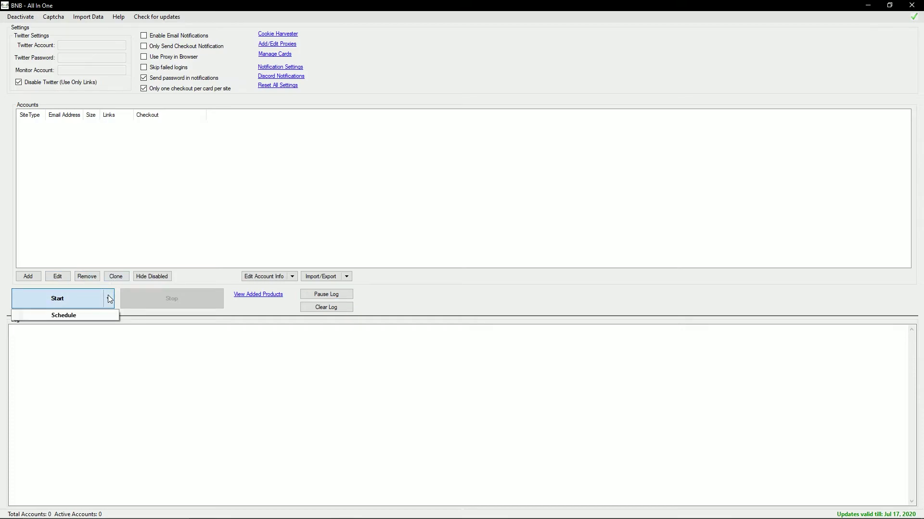
pyautogui.click(55, 315)
pyautogui.moveTo(387, 239); pyautogui.dragTo(430, 188)
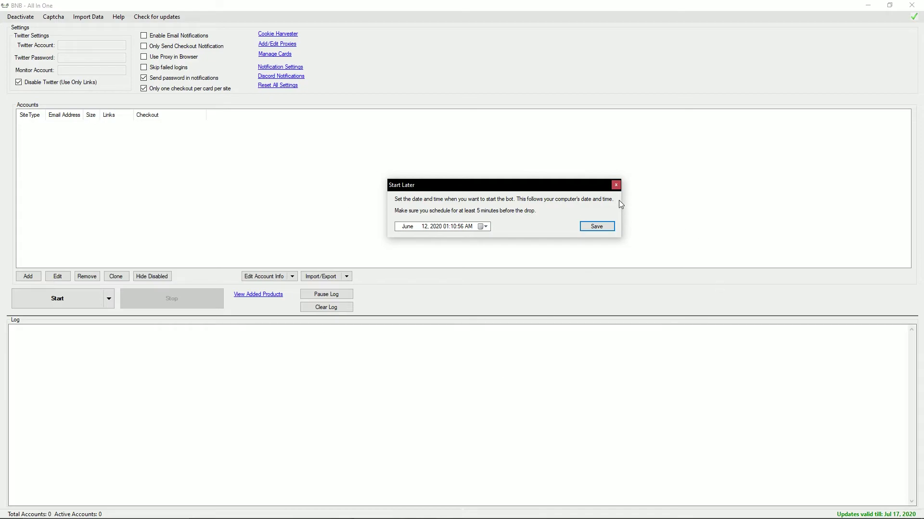
pyautogui.click(615, 185)
# Step: Start a new account entry, check its site type and text notification fields, and mark it as a guest account
pyautogui.click(27, 274)
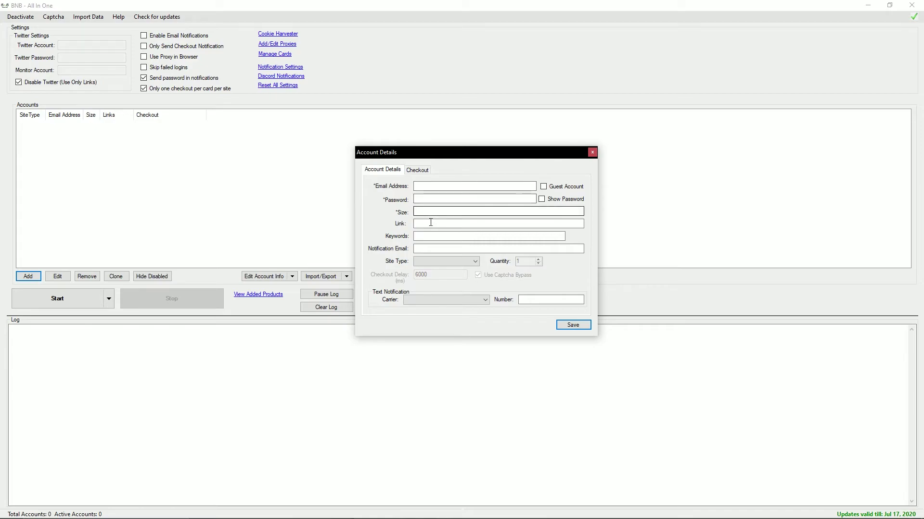
pyautogui.doubleClick(432, 261)
pyautogui.doubleClick(415, 299)
pyautogui.click(519, 299)
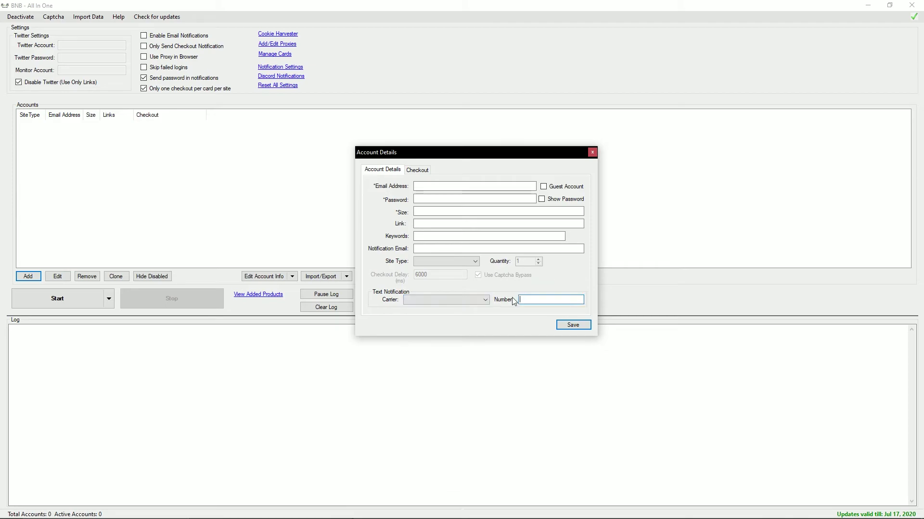
pyautogui.click(566, 189)
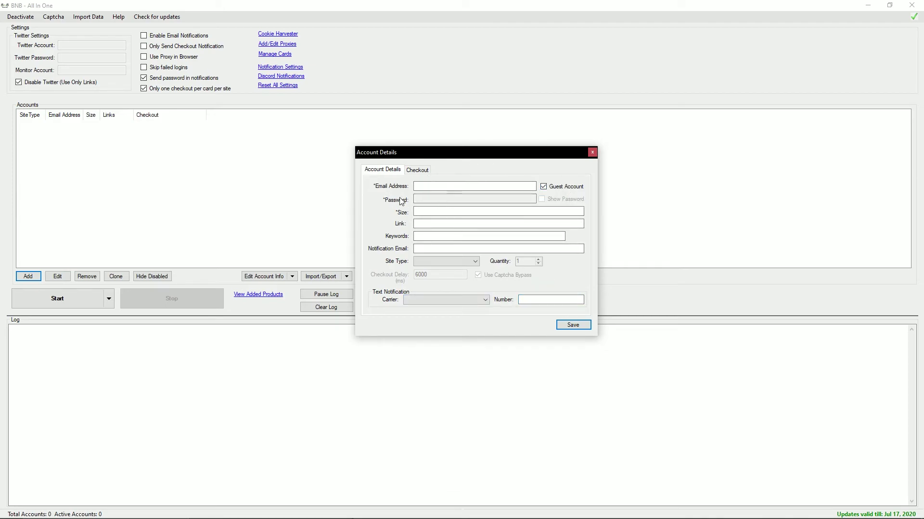
# Step: Turn off the guest account option and make the password visible
pyautogui.click(560, 189)
pyautogui.click(553, 200)
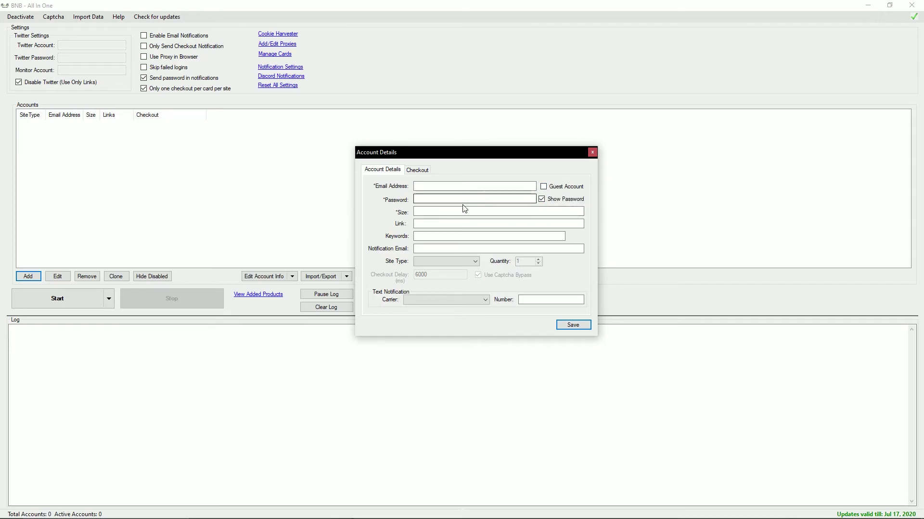
# Step: Enable credit card checkout for the new account and select the Video Test card
pyautogui.click(416, 170)
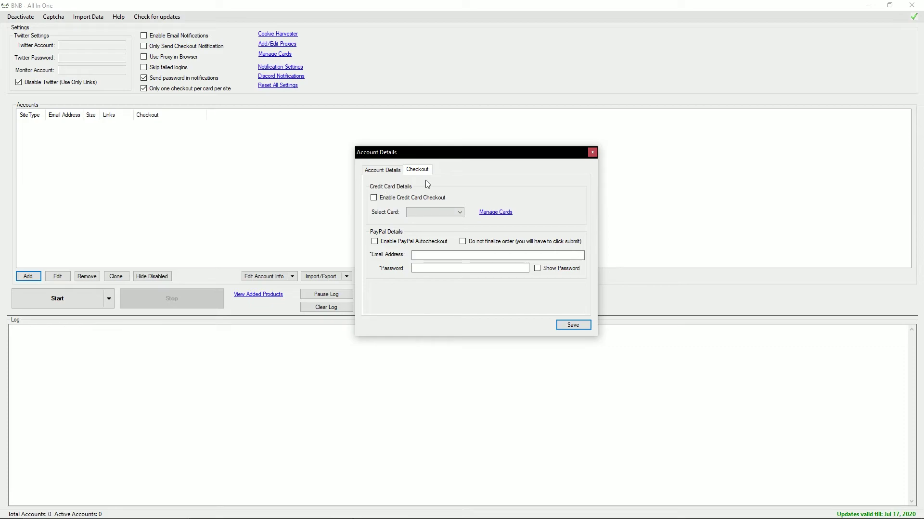
pyautogui.click(428, 212)
pyautogui.click(419, 221)
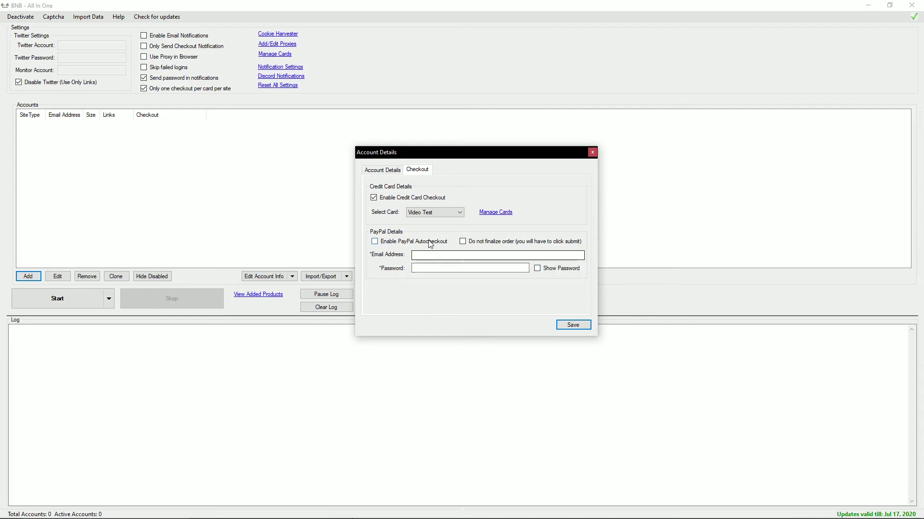
# Step: Fill in the guest account's e-mail addresses, size random, the Supreme product link, site type Supreme and a 1000 ms checkout delay without captcha bypass
pyautogui.click(383, 169)
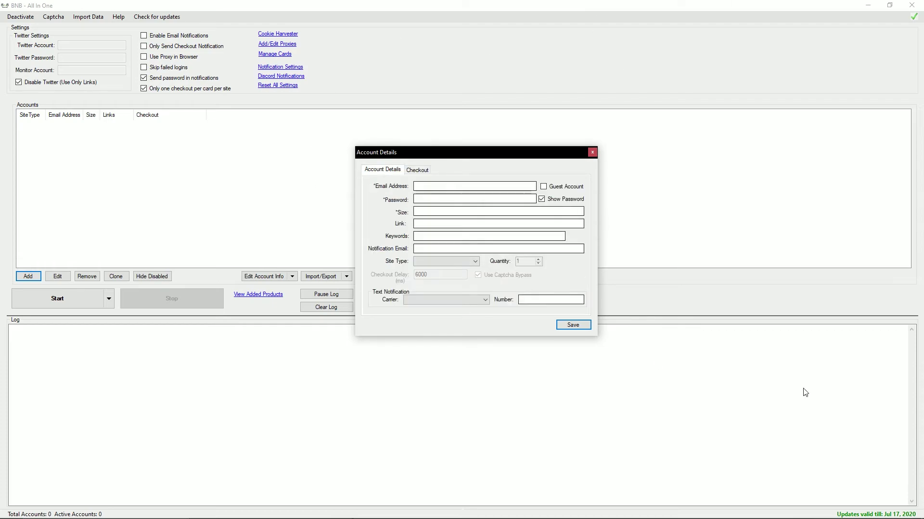
pyautogui.click(495, 186)
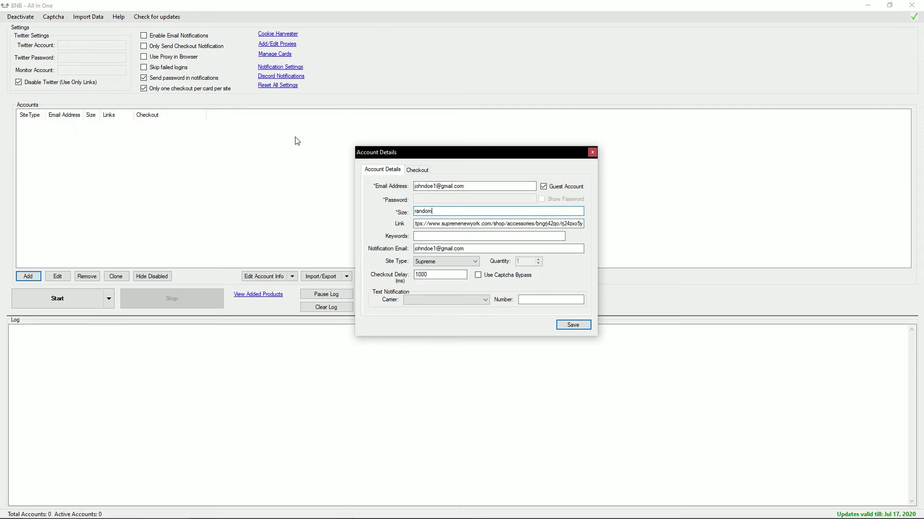
pyautogui.click(417, 171)
pyautogui.click(386, 170)
pyautogui.moveTo(429, 224); pyautogui.dragTo(546, 224)
pyautogui.click(526, 224)
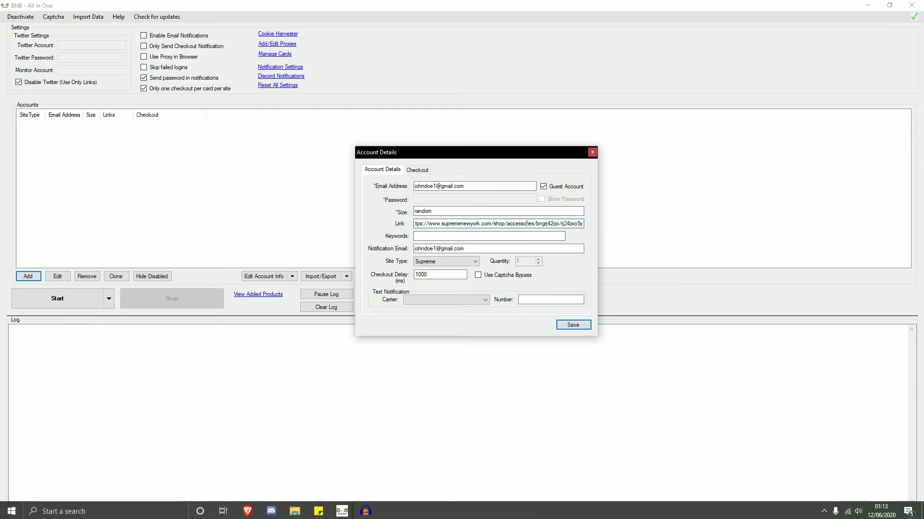
# Step: Check the product link against the Supreme/Nalgene bottle page in the Brave browser, and save the account in the bot
pyautogui.click(253, 509)
pyautogui.click(309, 471)
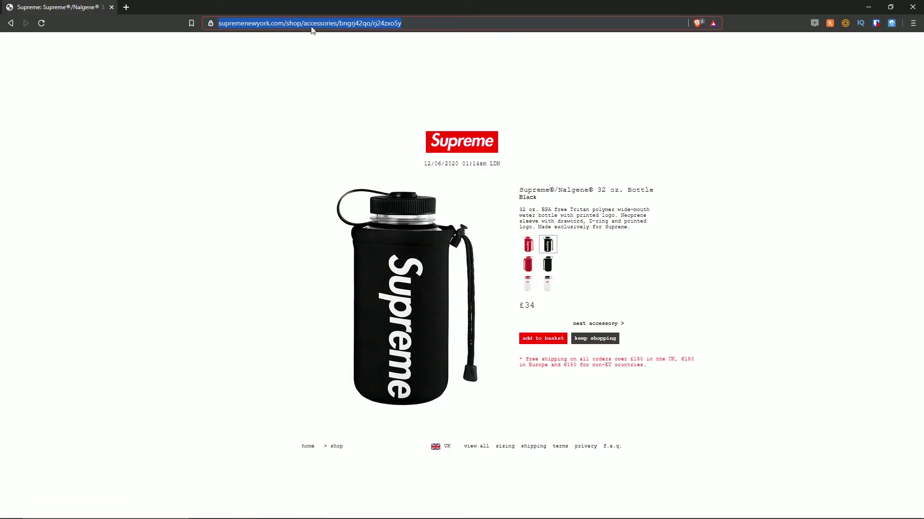
pyautogui.hotkey('alt', 'Tab')
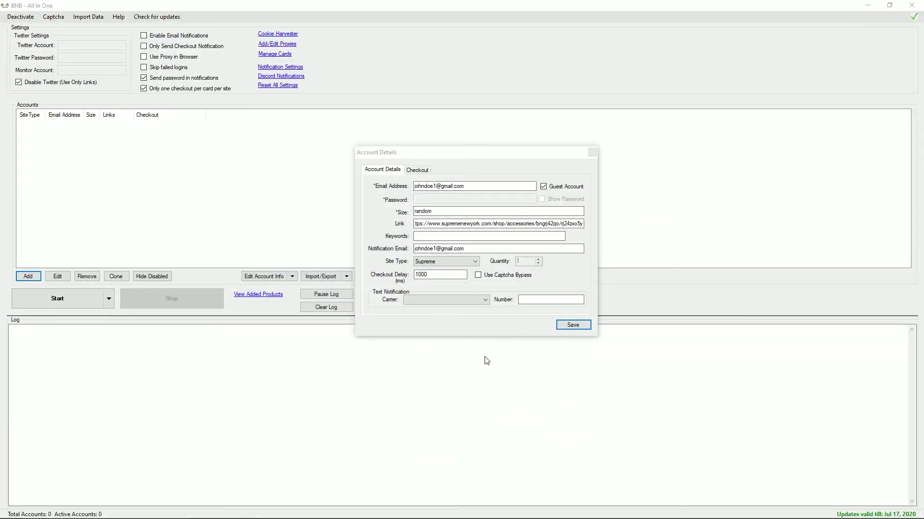
pyautogui.click(574, 327)
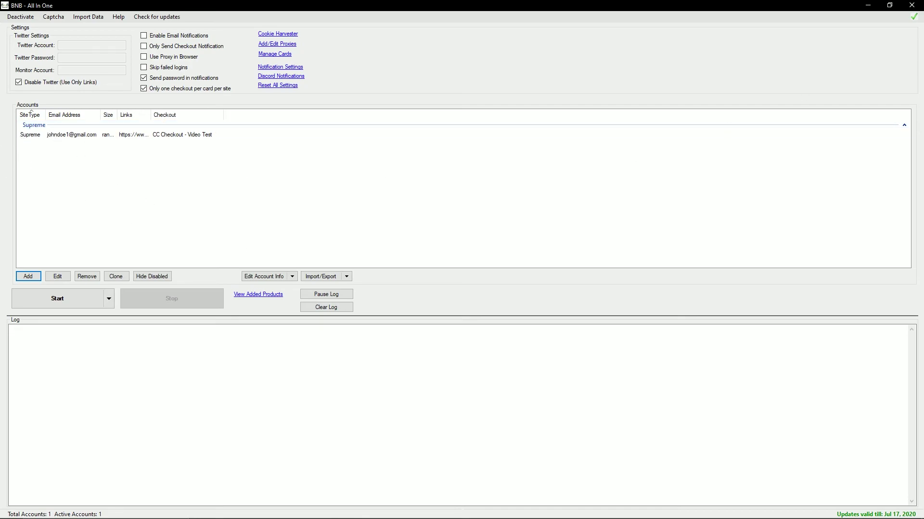
# Step: Collapse and re-expand the Supreme account group, and open the manual Supreme captcha solver
pyautogui.click(904, 125)
pyautogui.click(904, 125)
pyautogui.click(53, 16)
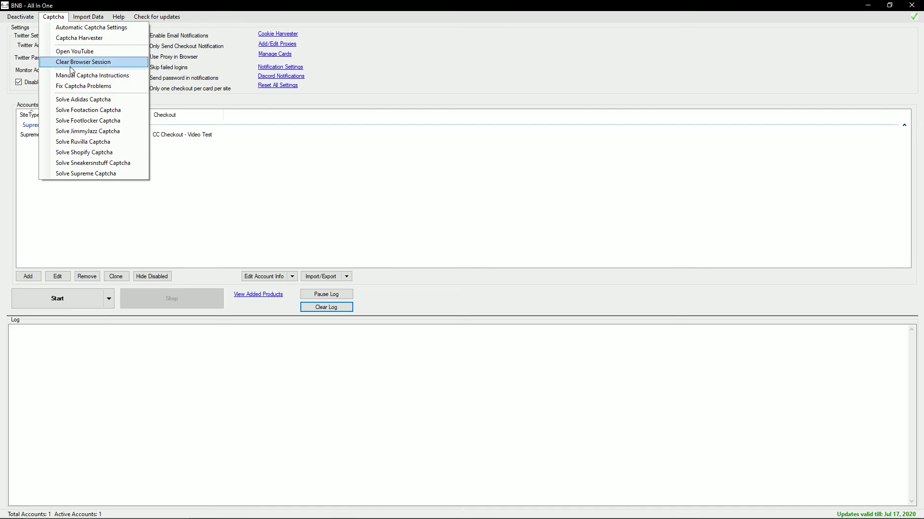
pyautogui.click(91, 177)
# Step: Arrange the restored bot window and the captcha helper window side by side
pyautogui.moveTo(175, 28); pyautogui.dragTo(693, 62)
pyautogui.click(889, 5)
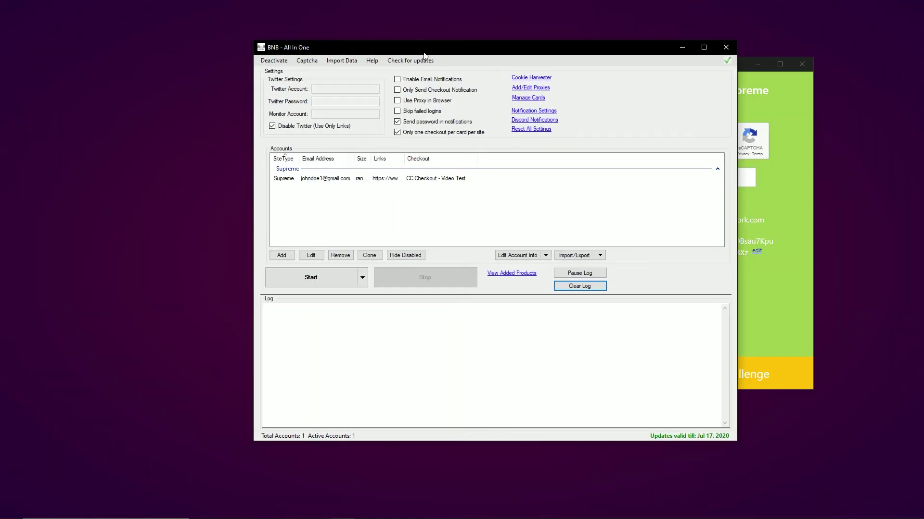
pyautogui.moveTo(558, 52); pyautogui.dragTo(398, 37)
pyautogui.moveTo(678, 64); pyautogui.dragTo(714, 63)
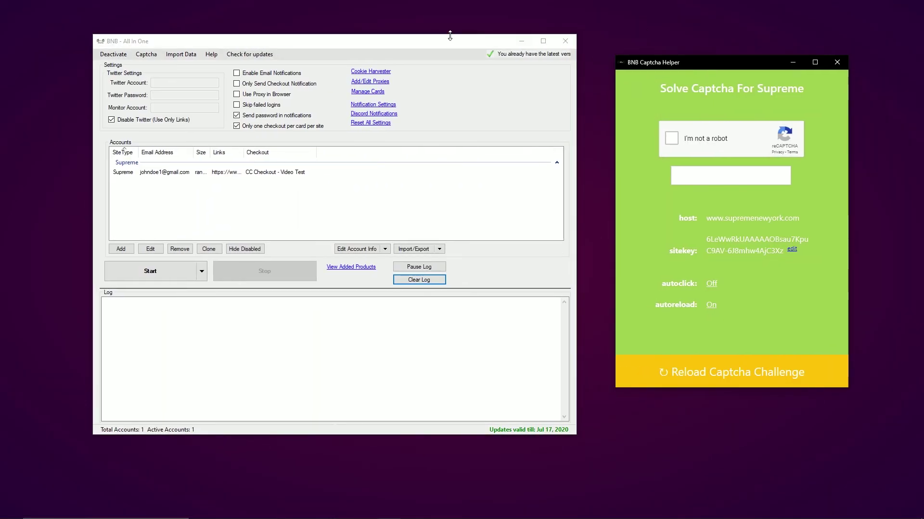
pyautogui.click(450, 33)
pyautogui.moveTo(475, 39); pyautogui.dragTo(476, 37)
pyautogui.moveTo(666, 67); pyautogui.dragTo(633, 51)
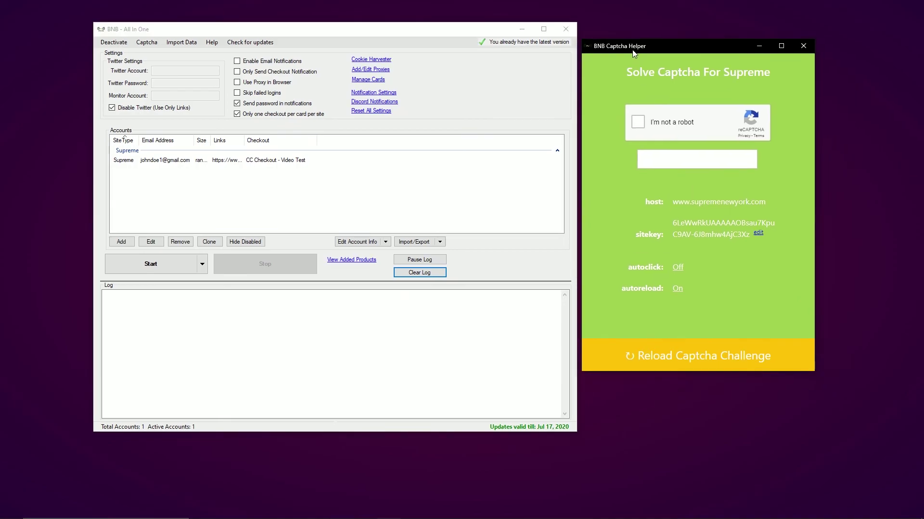
# Step: Start the bot and submit the squares containing traffic lights in the Supreme captcha
pyautogui.click(156, 267)
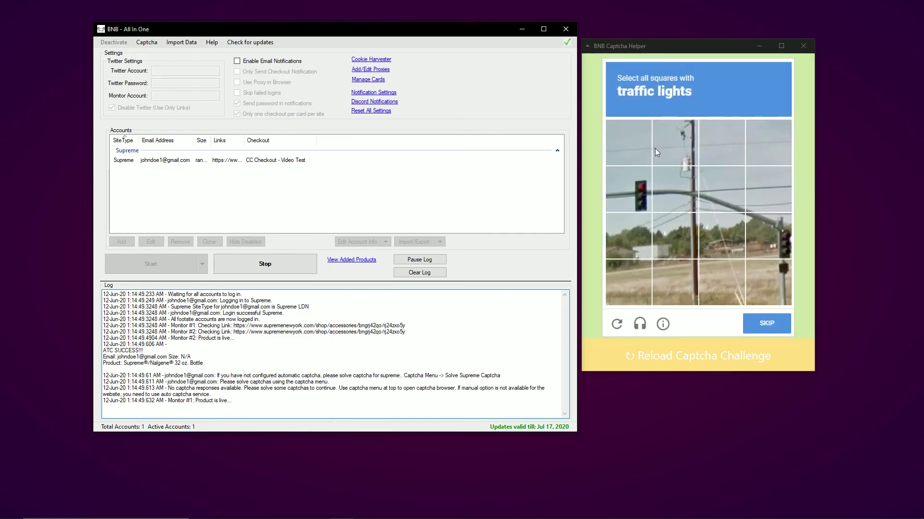
pyautogui.click(630, 190)
pyautogui.click(683, 190)
pyautogui.click(766, 191)
pyautogui.click(722, 192)
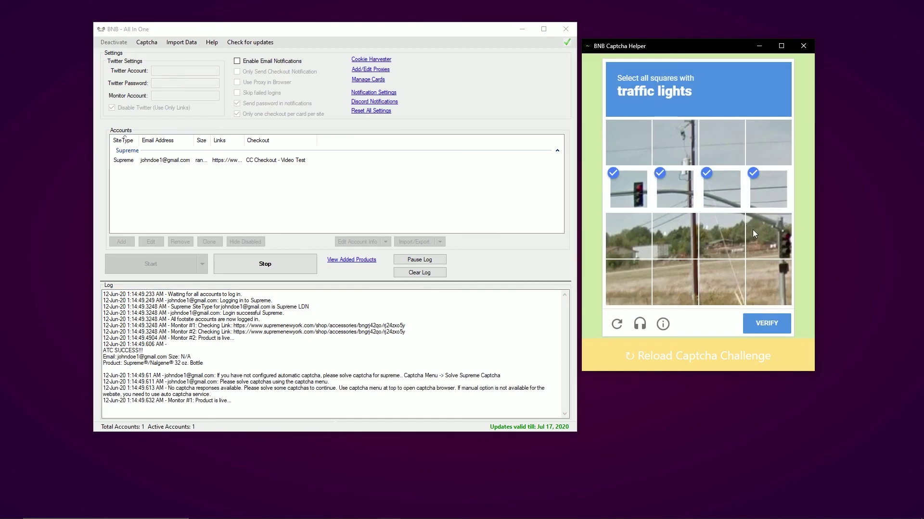
pyautogui.click(768, 236)
pyautogui.click(770, 323)
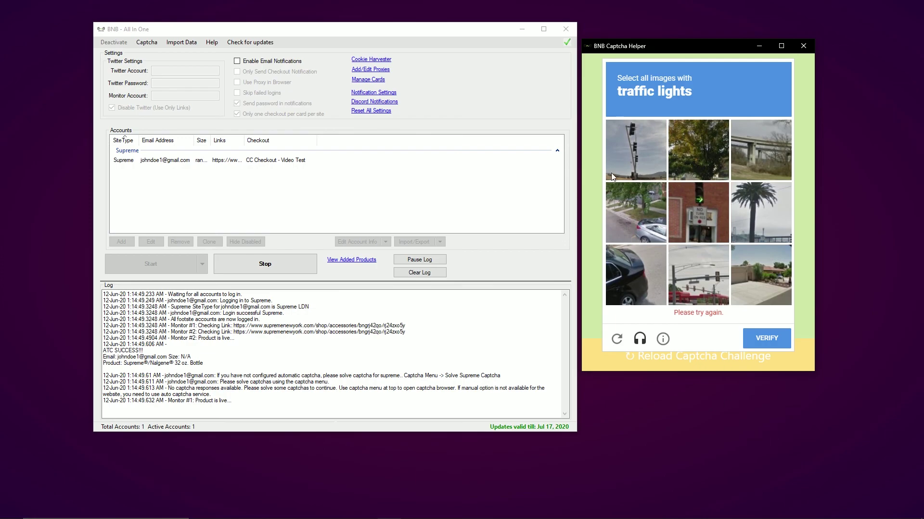
# Step: Select the three images with traffic lights in the follow-up captcha and verify them
pyautogui.click(635, 152)
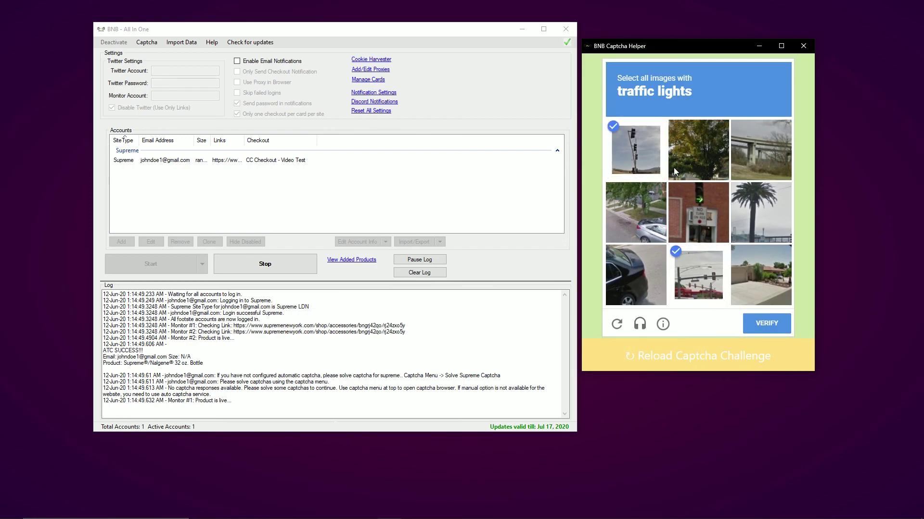
pyautogui.click(685, 212)
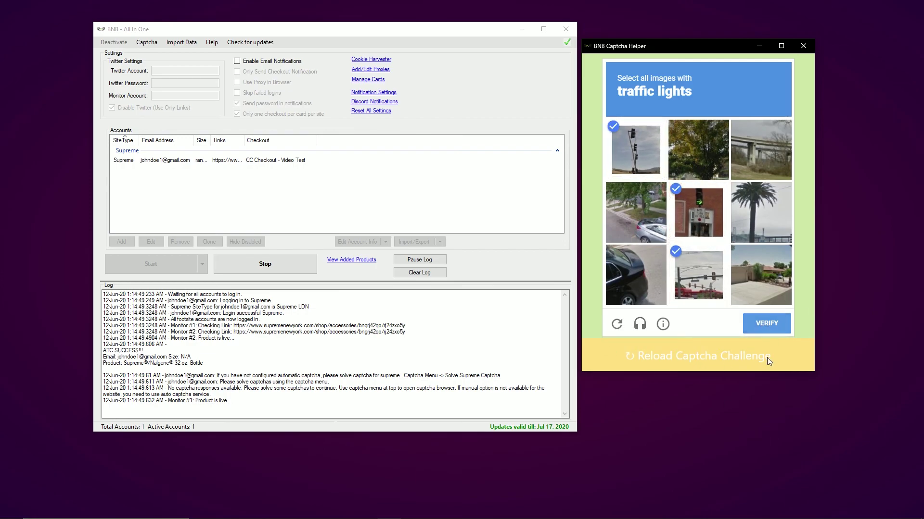
pyautogui.click(766, 329)
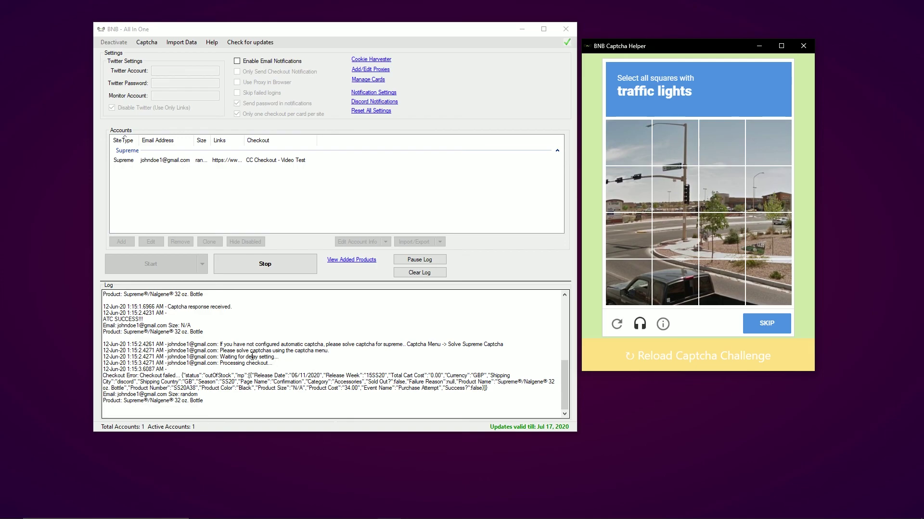
# Step: Pause the log, maximize the bot window, and examine the captcha, add-to-cart and checkout entries for the Supreme bottle
pyautogui.click(434, 261)
pyautogui.doubleClick(544, 30)
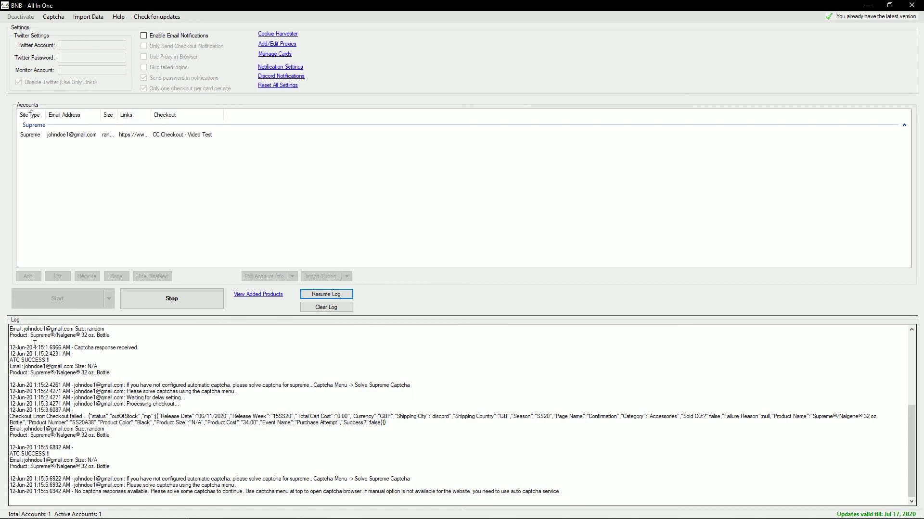
pyautogui.moveTo(88, 410); pyautogui.dragTo(28, 359)
pyautogui.click(116, 416)
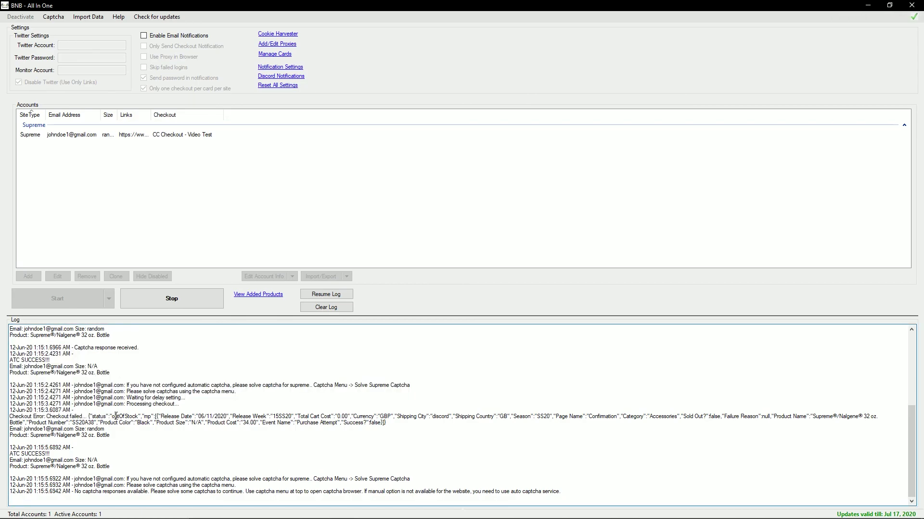
pyautogui.moveTo(190, 402); pyautogui.dragTo(119, 404)
pyautogui.click(121, 404)
pyautogui.moveTo(55, 416); pyautogui.dragTo(154, 422)
pyautogui.moveTo(41, 443); pyautogui.dragTo(14, 469)
pyautogui.click(11, 473)
# Step: Check the captcha helper beside the bot window, maximize the bot again, and stop the running task
pyautogui.doubleClick(397, 15)
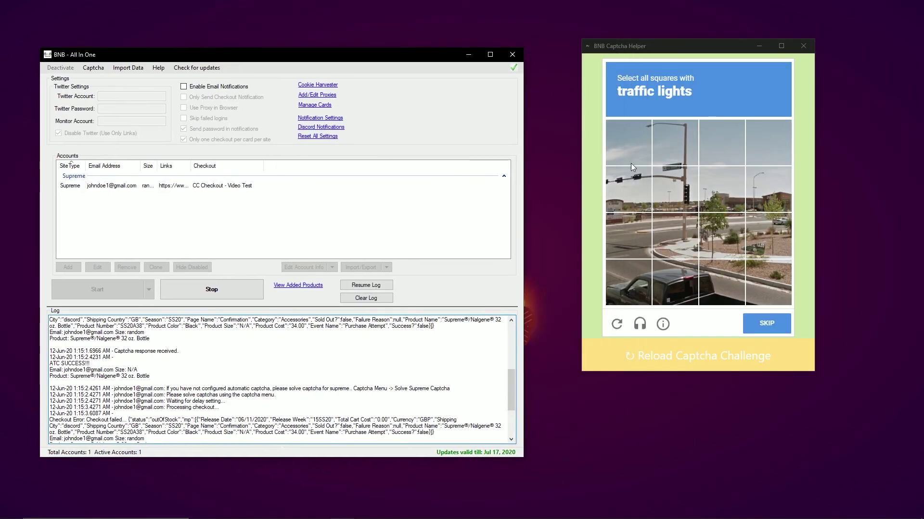
pyautogui.moveTo(426, 71); pyautogui.dragTo(534, 68)
pyautogui.doubleClick(534, 68)
pyautogui.click(205, 293)
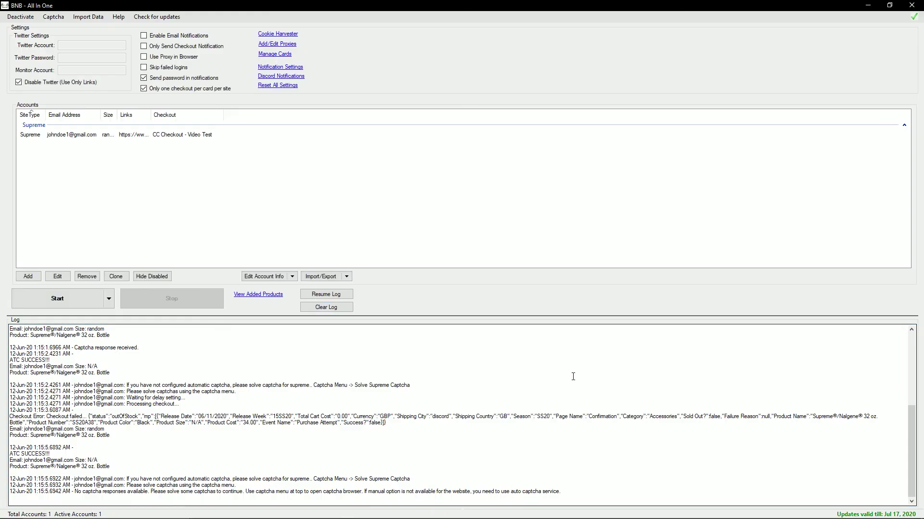